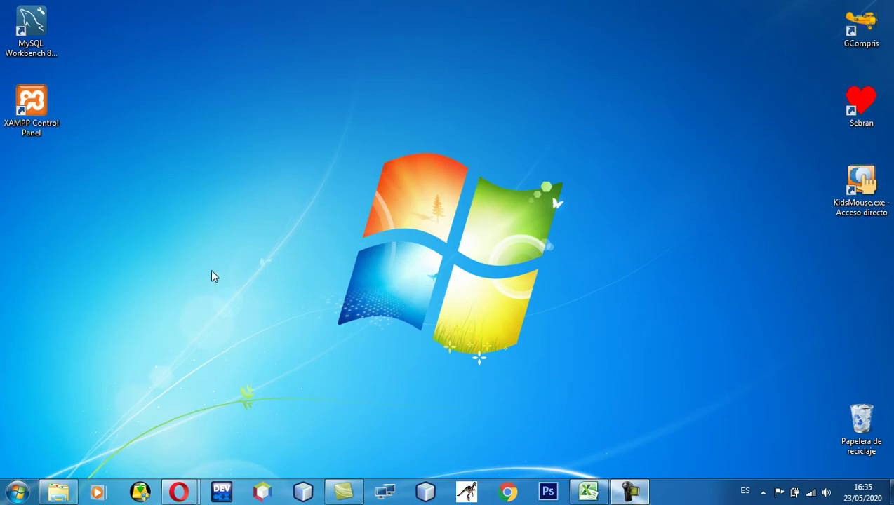
# Step: Open Windows Explorer and maximize its window
pyautogui.rightClick(16, 494)
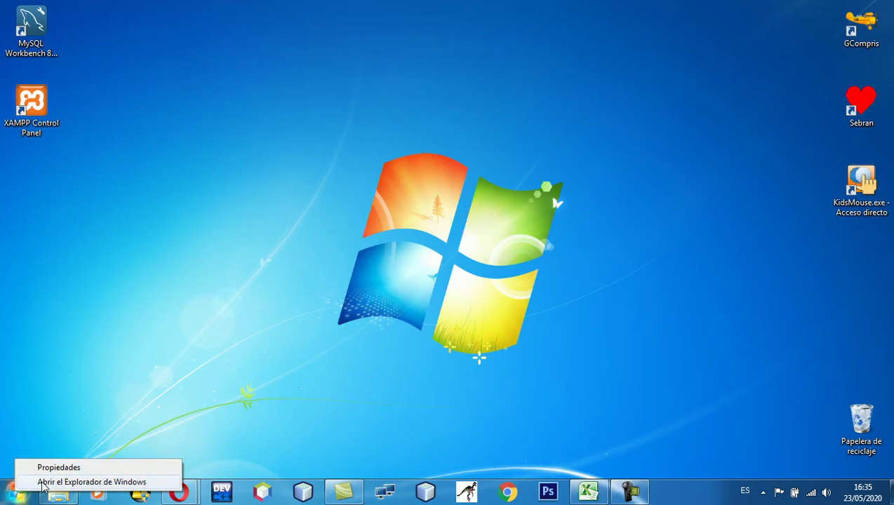
pyautogui.click(75, 482)
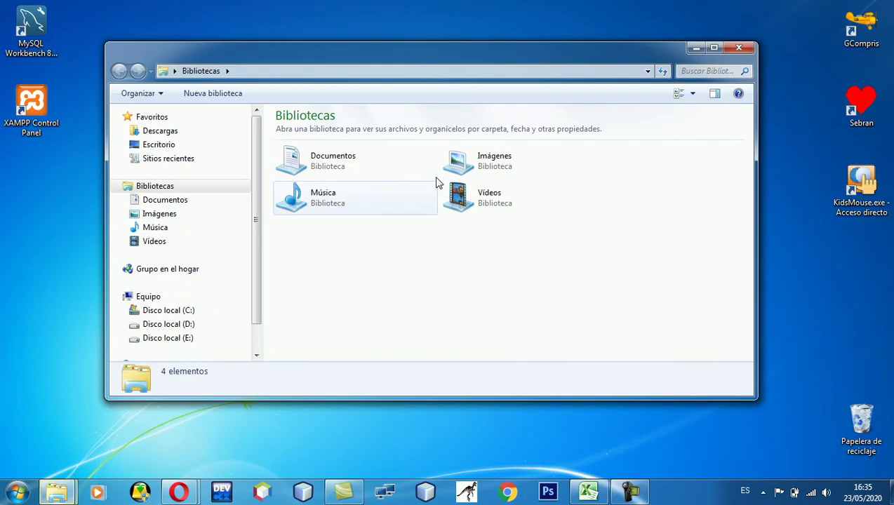
pyautogui.click(714, 47)
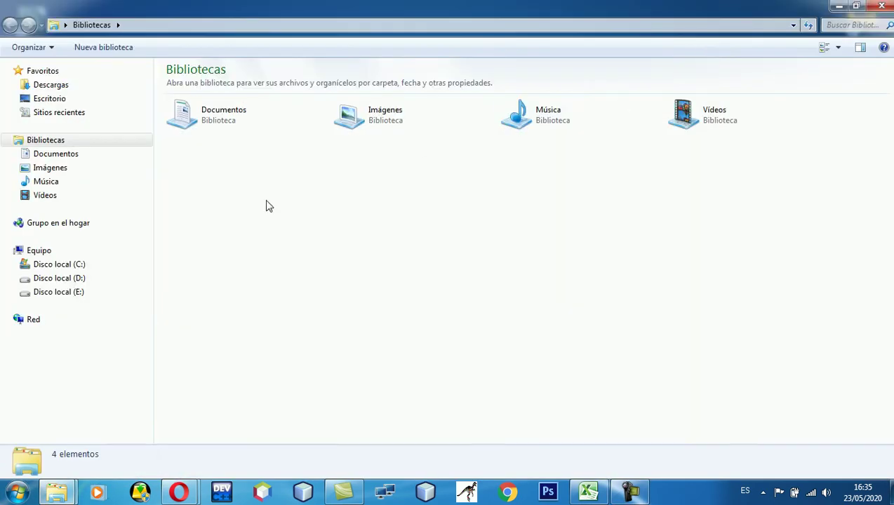
# Step: Widen the navigation pane slightly and open Equipo to view the computer's drives
pyautogui.moveTo(155, 208); pyautogui.dragTo(226, 221)
pyautogui.moveTo(153, 202); pyautogui.dragTo(172, 224)
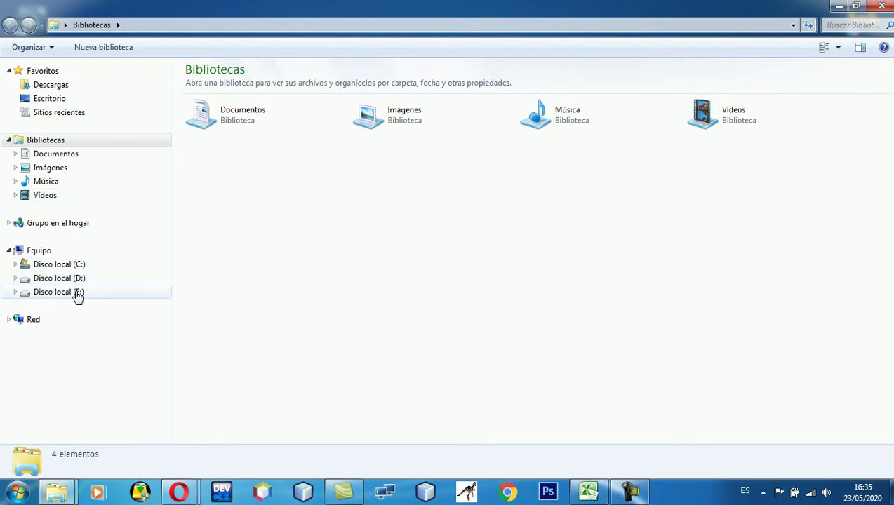
pyautogui.click(40, 254)
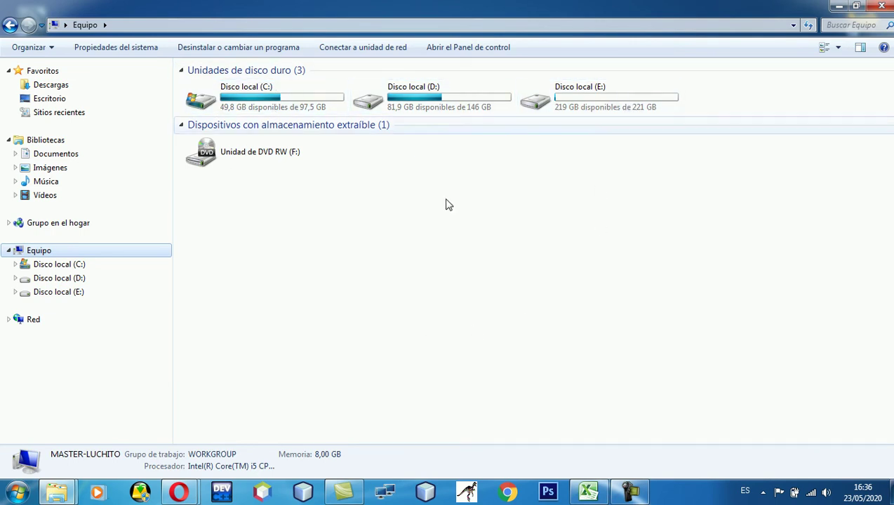
# Step: Open Chrome in a maximized window and search Google Images for "disco duro de la computadora"
pyautogui.click(520, 494)
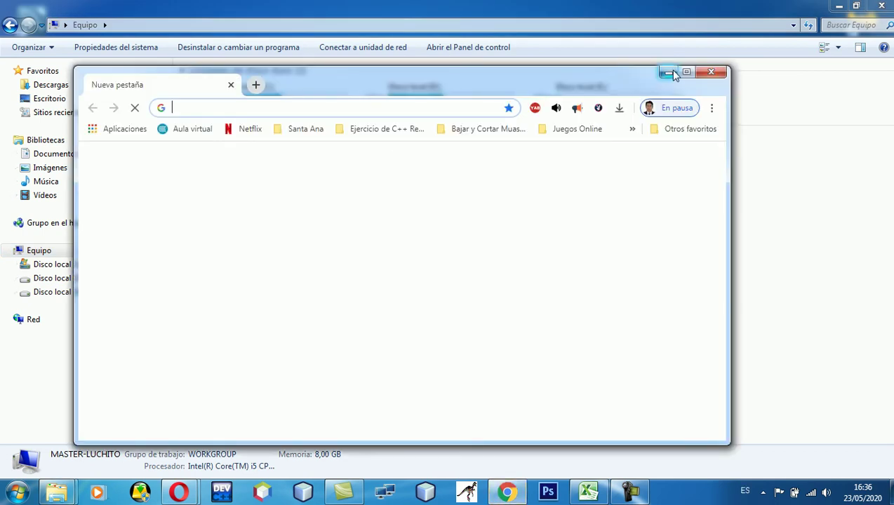
pyautogui.click(684, 73)
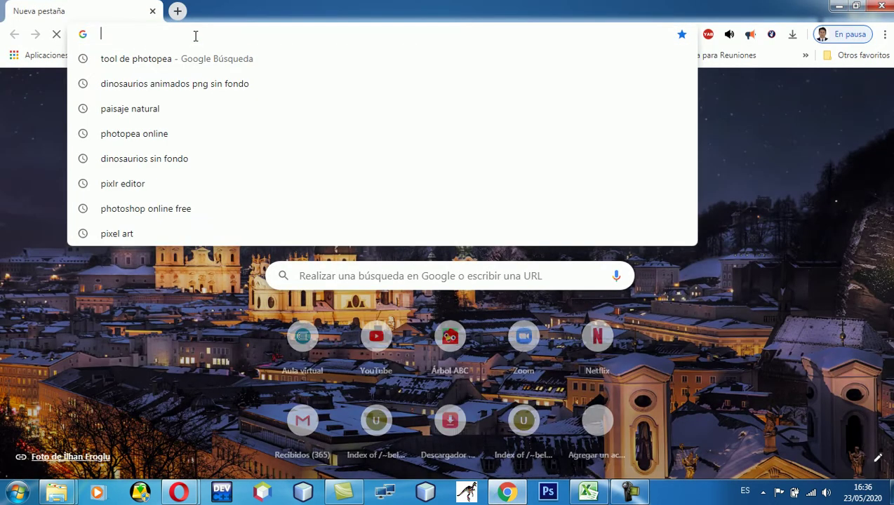
pyautogui.write('disco d')
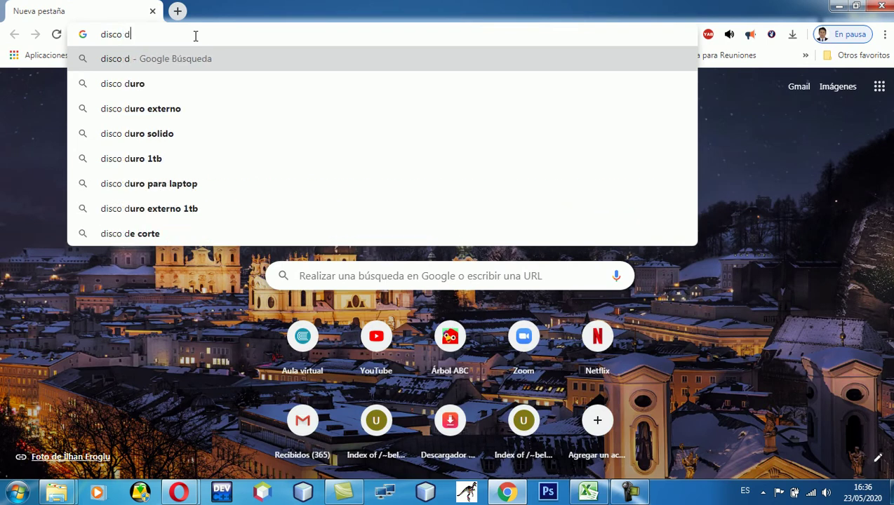
pyautogui.write('uro de la com')
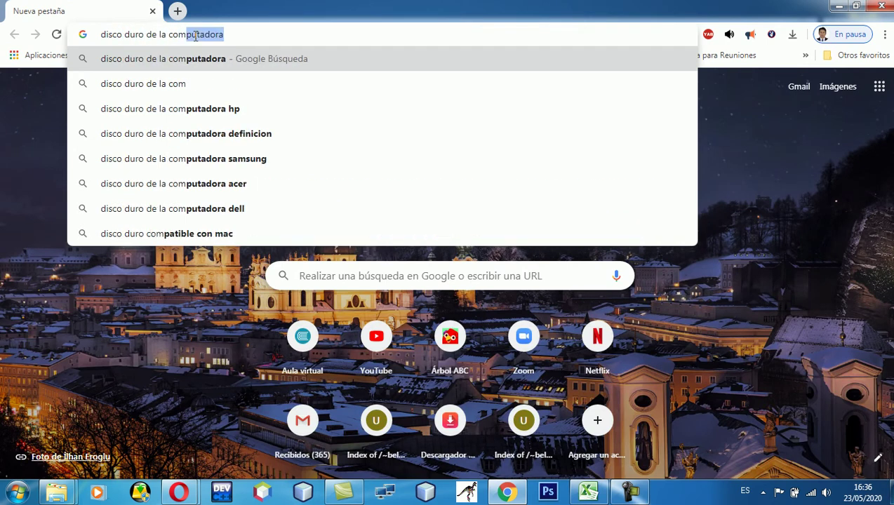
pyautogui.press('Return')
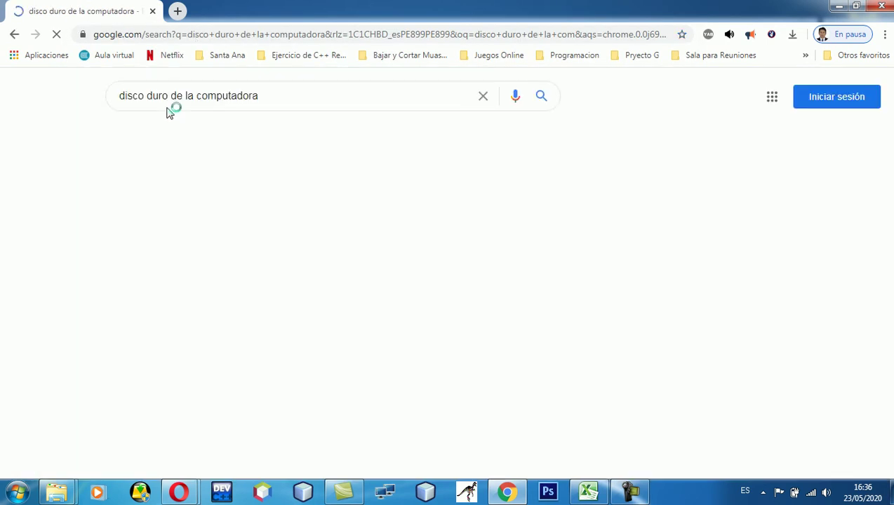
pyautogui.click(203, 139)
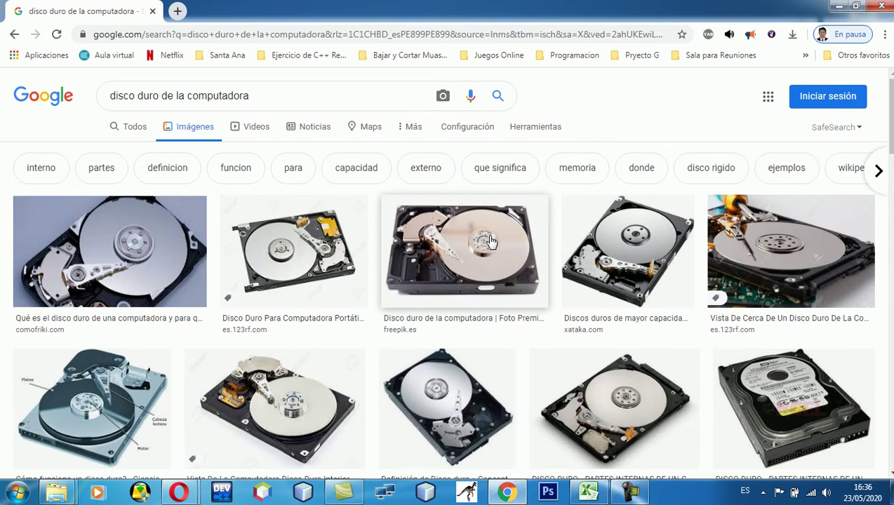
# Step: Examine the image results for the different kinds of internal and external hard drives and their parts
pyautogui.scroll(-5, 490, 241)
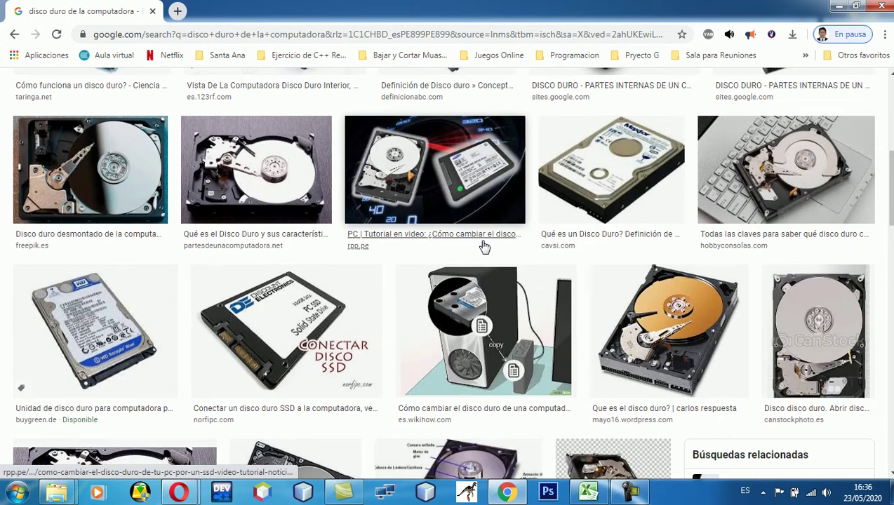
pyautogui.scroll(1, 485, 247)
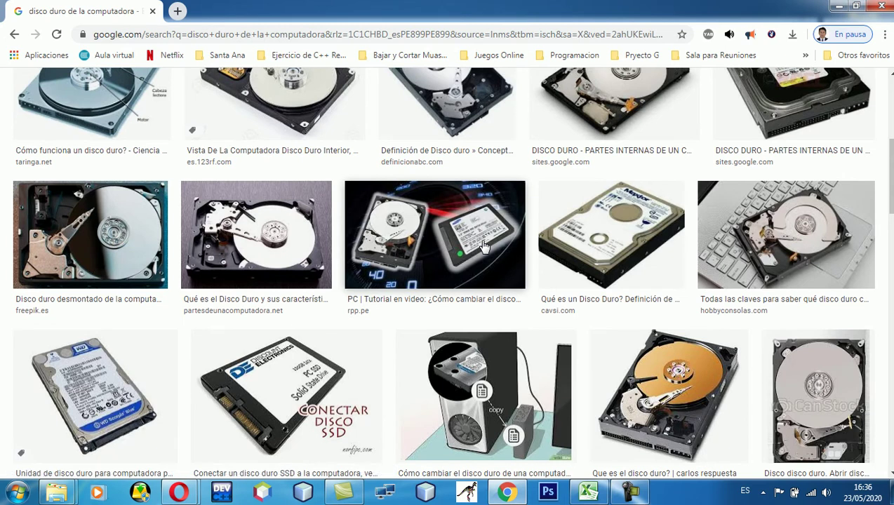
pyautogui.scroll(-1, 485, 246)
pyautogui.scroll(4, 485, 246)
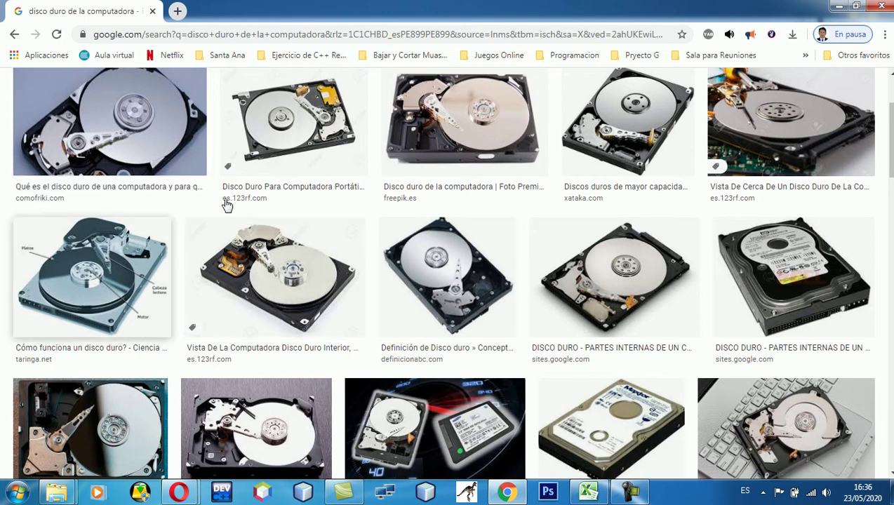
pyautogui.scroll(-1, 530, 218)
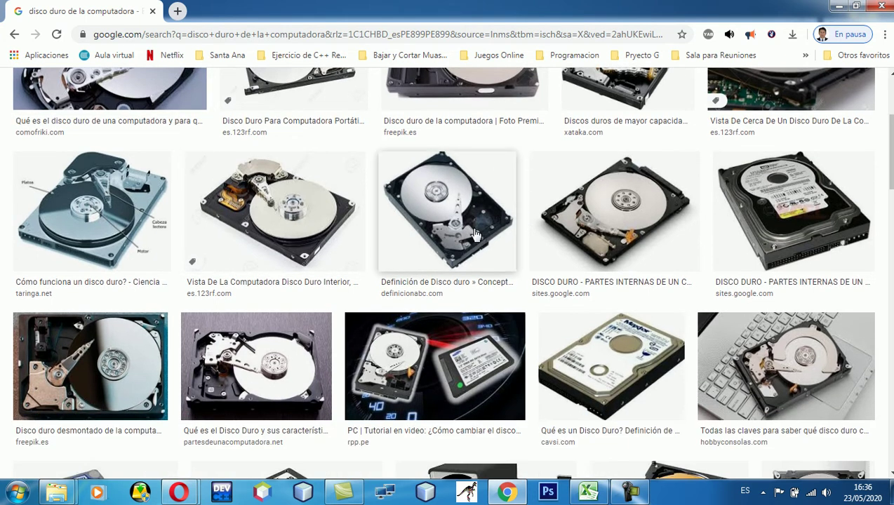
pyautogui.scroll(-7, 475, 234)
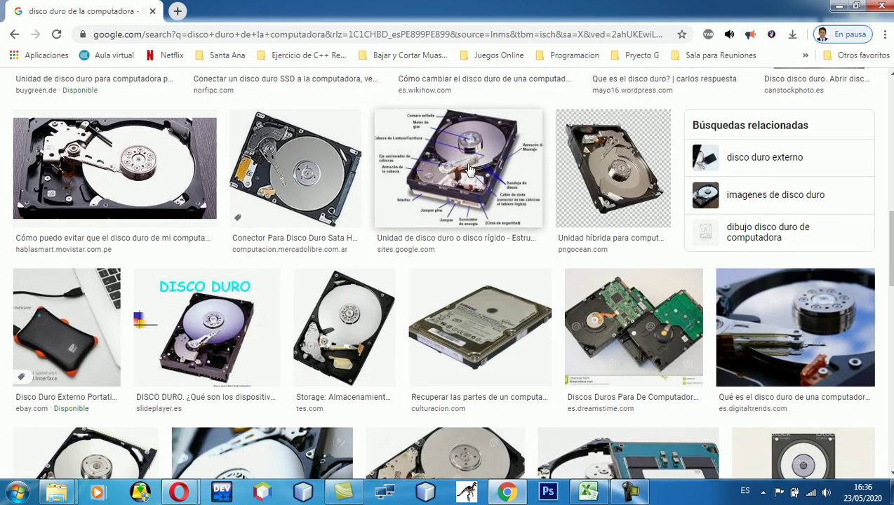
pyautogui.scroll(-7, 430, 195)
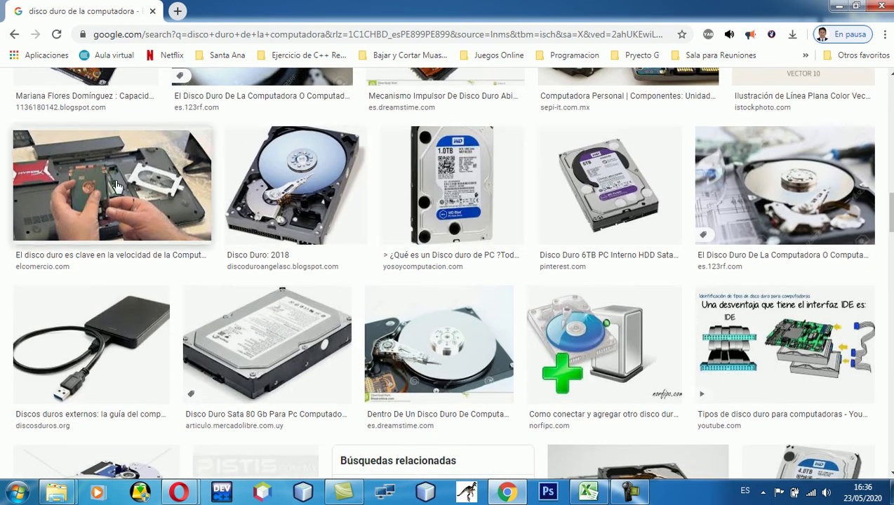
pyautogui.scroll(-6, 523, 235)
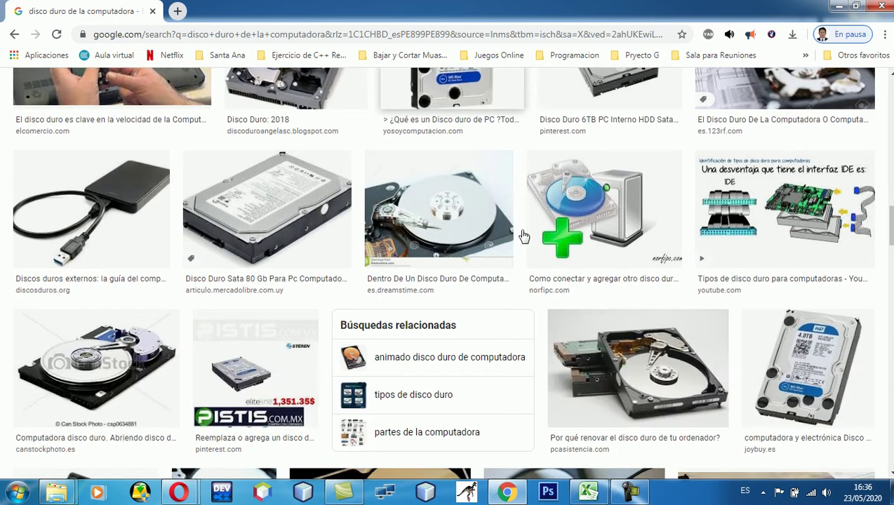
pyautogui.scroll(-2, 522, 236)
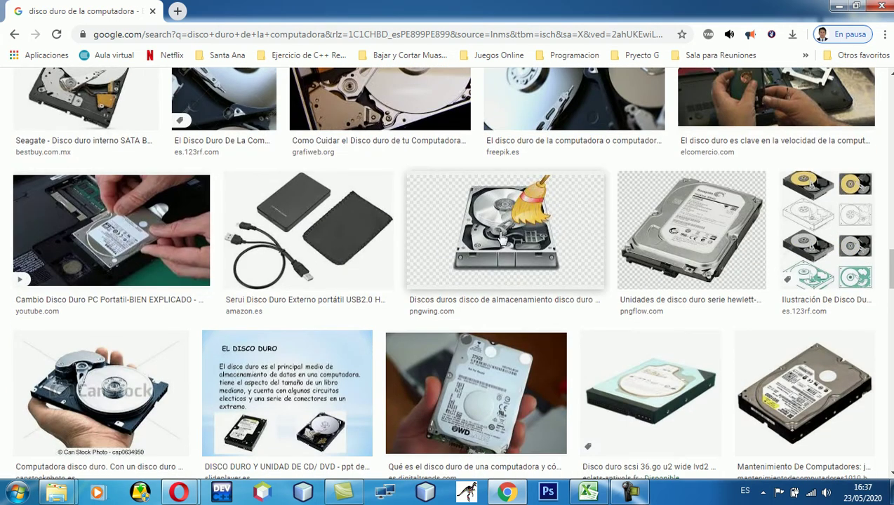
pyautogui.scroll(-6, 502, 239)
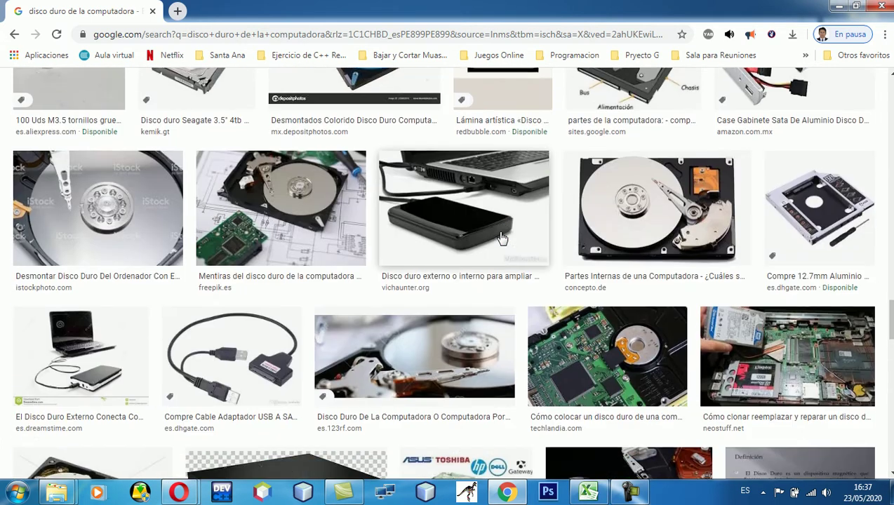
pyautogui.scroll(-3, 511, 219)
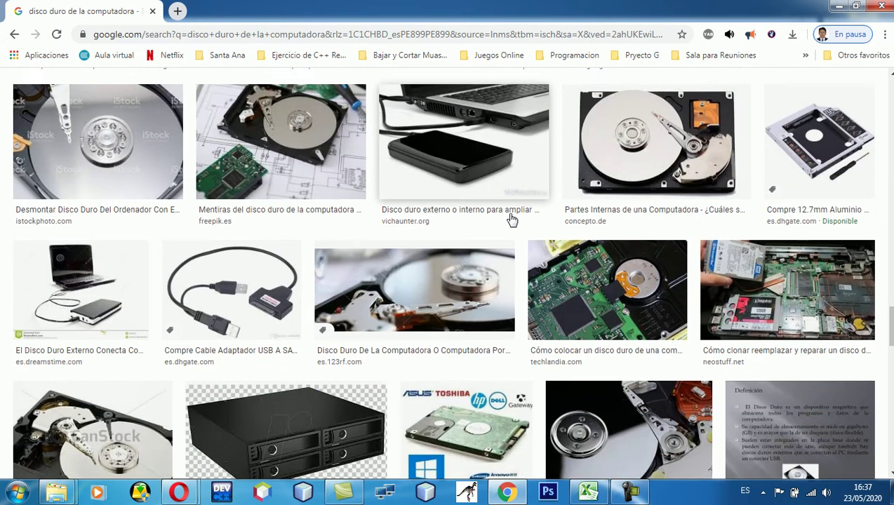
pyautogui.scroll(-10, 511, 219)
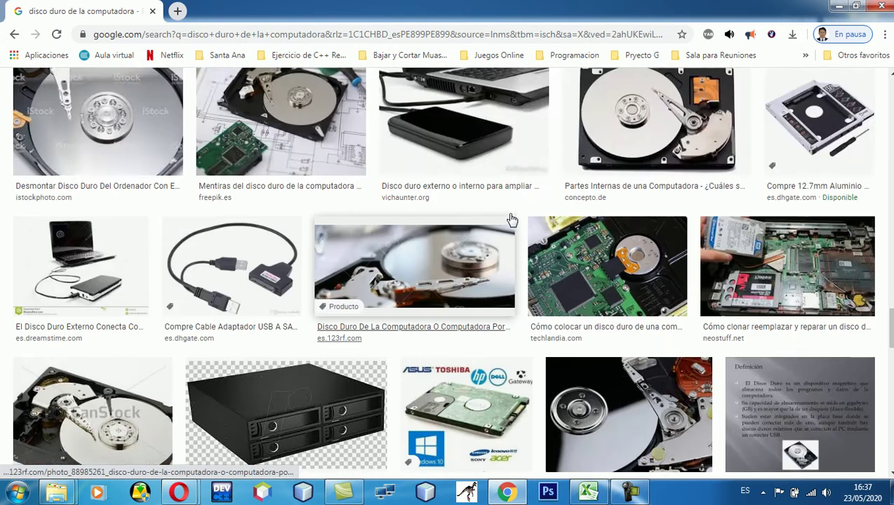
pyautogui.scroll(15, 511, 219)
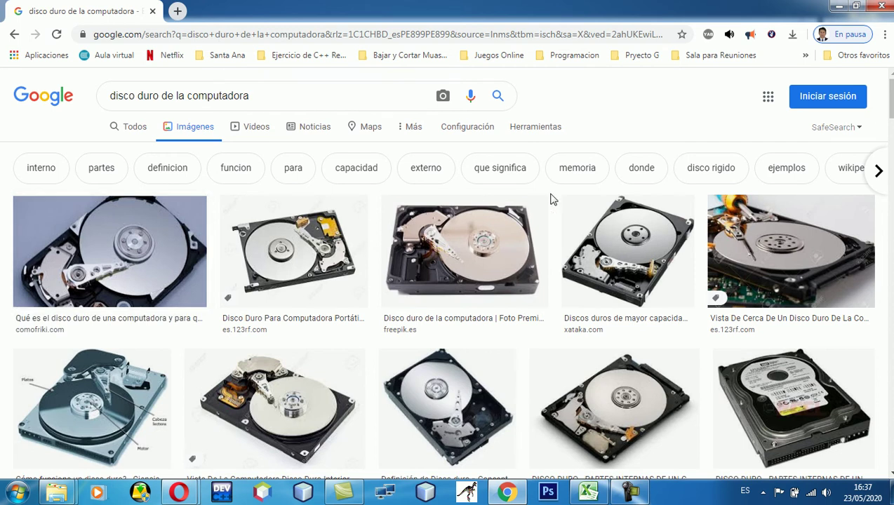
# Step: Return from Chrome to the Equipo window and remove Calculadora from the Start menu's list of frequent programs
pyautogui.click(839, 6)
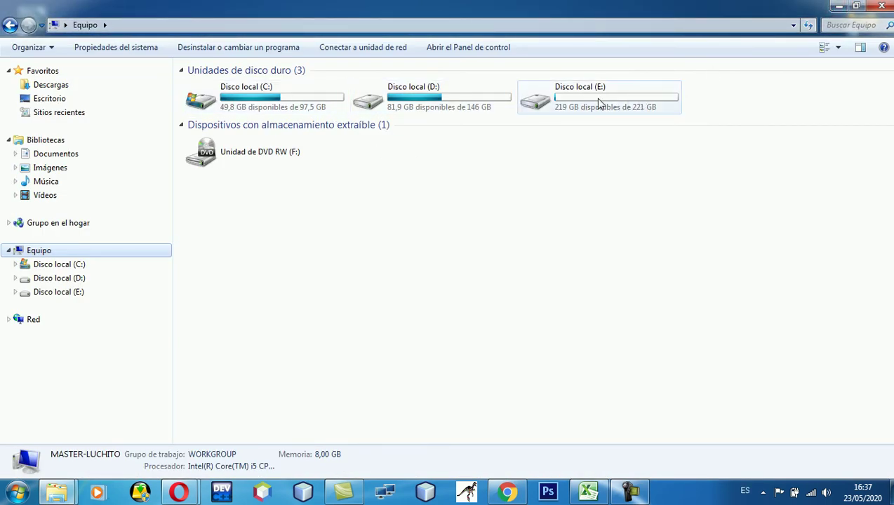
pyautogui.moveTo(574, 94)
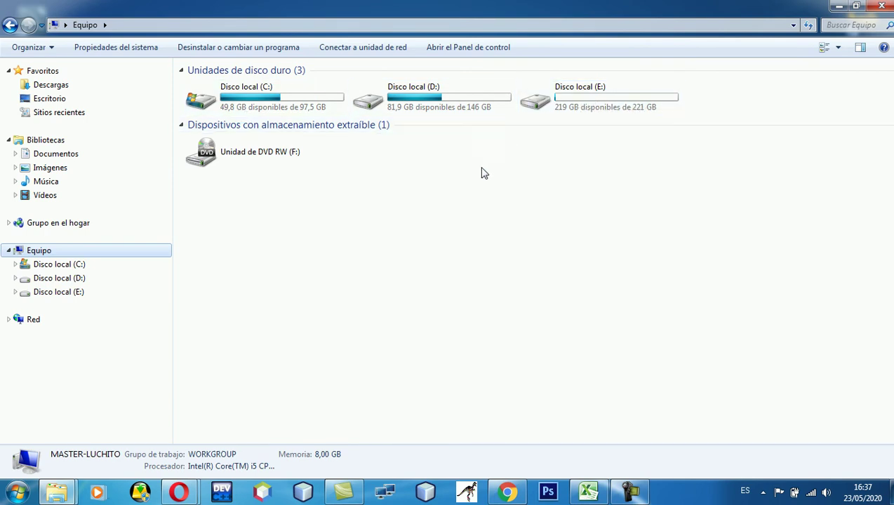
pyautogui.click(18, 492)
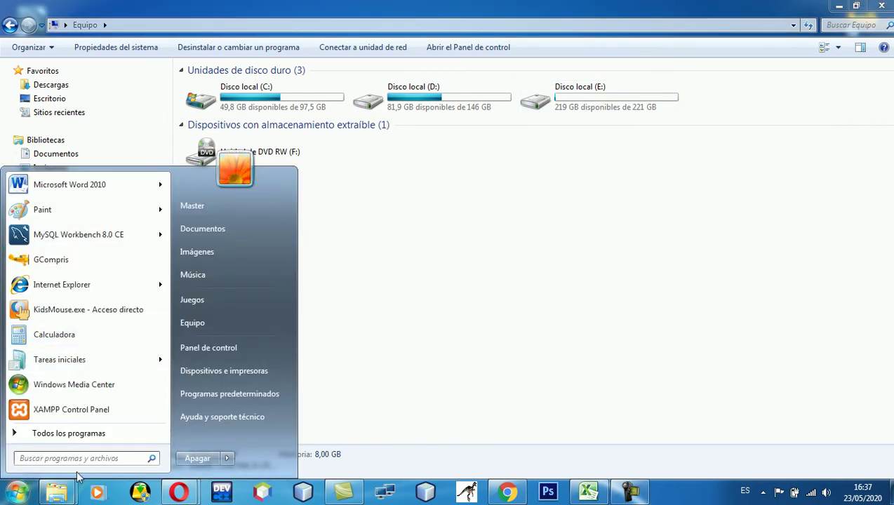
pyautogui.rightClick(90, 340)
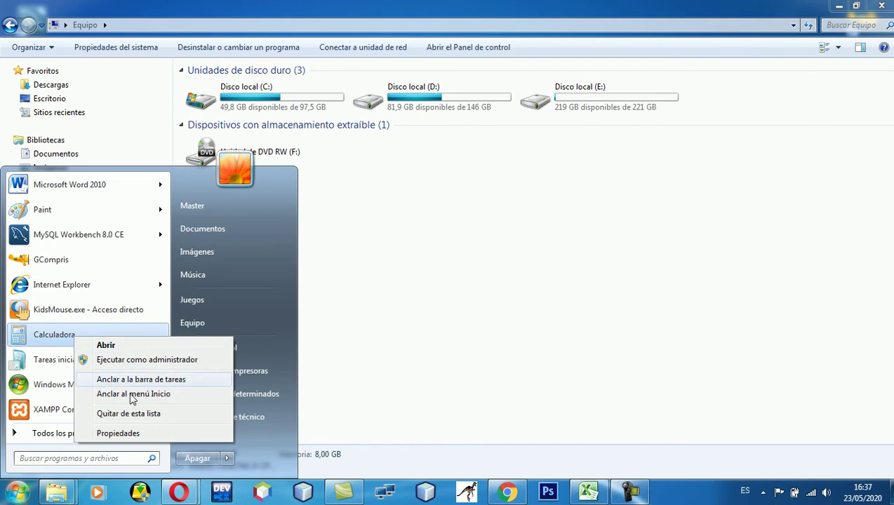
pyautogui.click(128, 413)
# Step: Find Calculadora by searching the programs for "calcu", open it and place its window below the listed drives
pyautogui.click(20, 461)
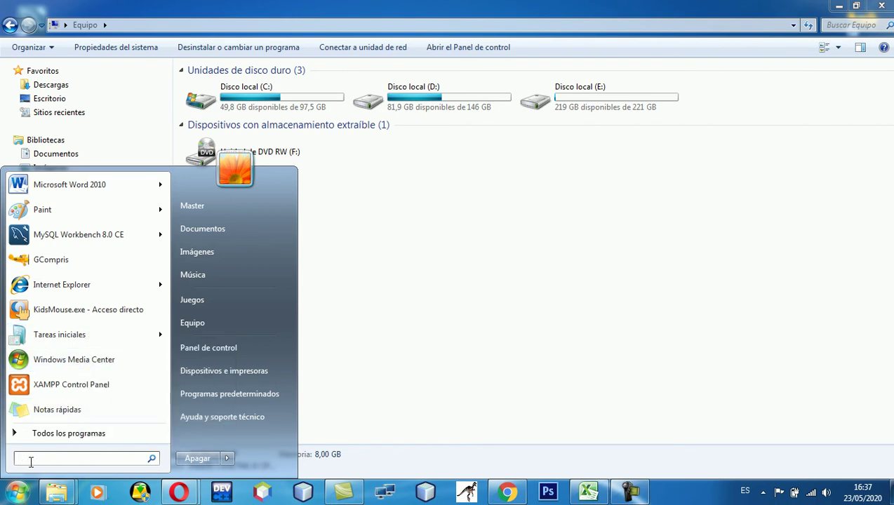
pyautogui.write('calcu')
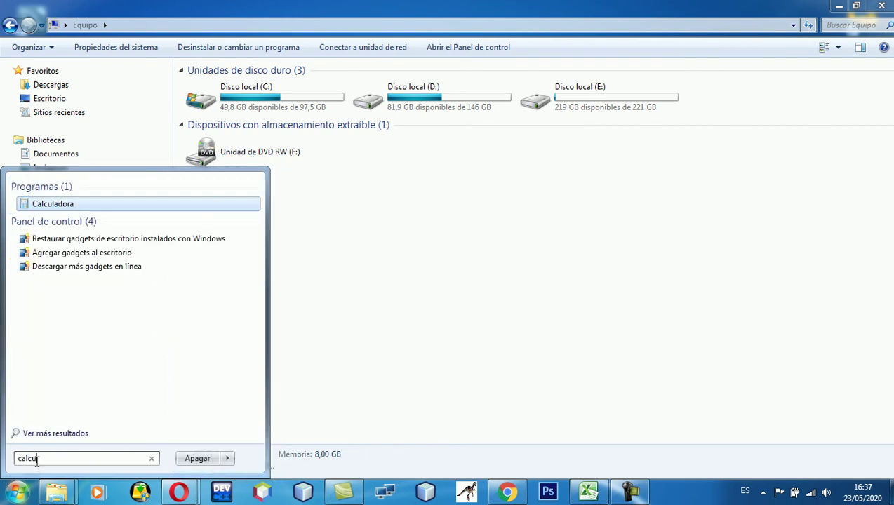
pyautogui.click(59, 203)
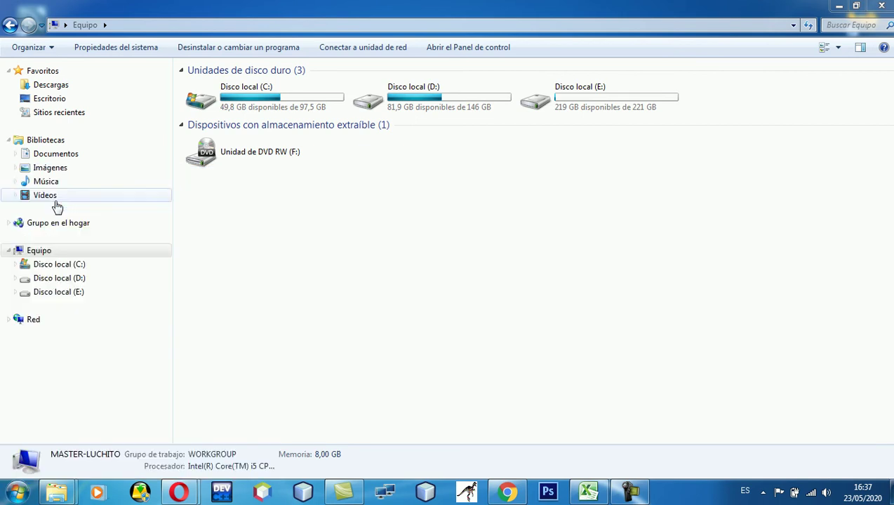
pyautogui.moveTo(284, 44); pyautogui.dragTo(411, 175)
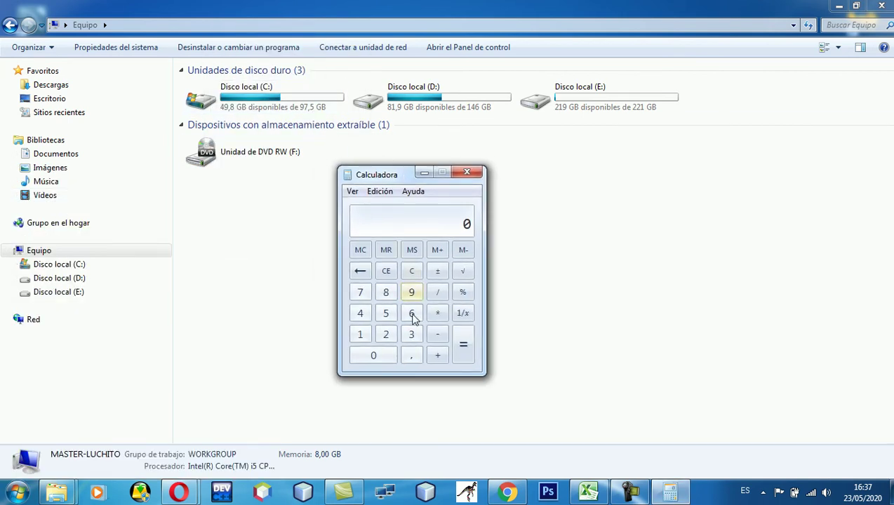
# Step: Add up the capacities of drives C, D and E by calculating 97,5 + 146 + 221
pyautogui.click(412, 292)
pyautogui.click(361, 292)
pyautogui.click(411, 356)
pyautogui.click(385, 313)
pyautogui.click(438, 357)
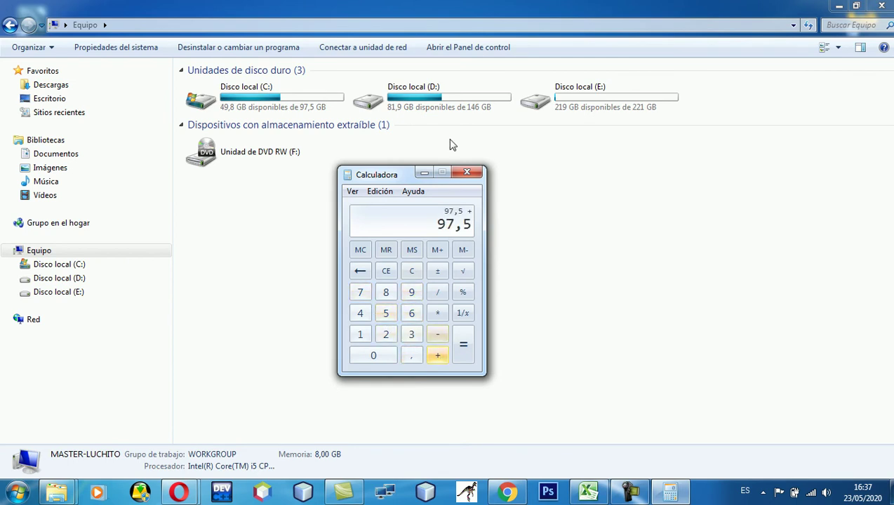
pyautogui.click(360, 335)
pyautogui.click(360, 314)
pyautogui.click(410, 314)
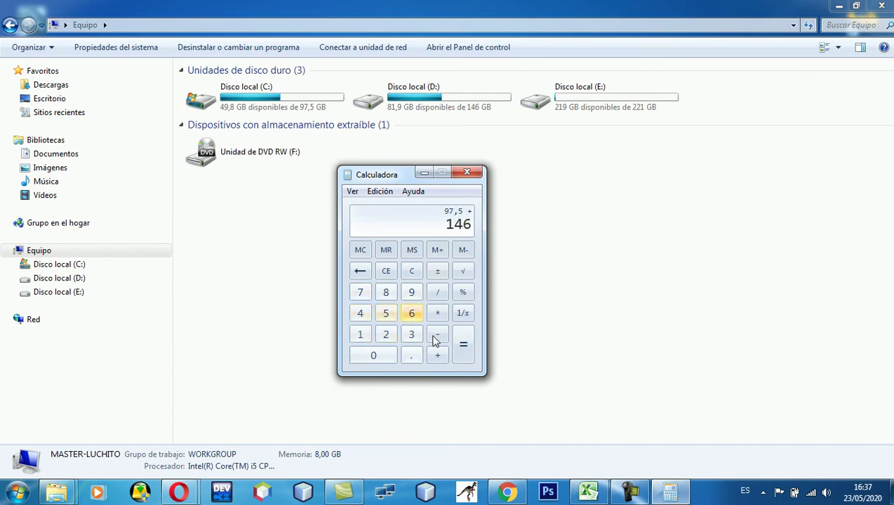
pyautogui.click(437, 356)
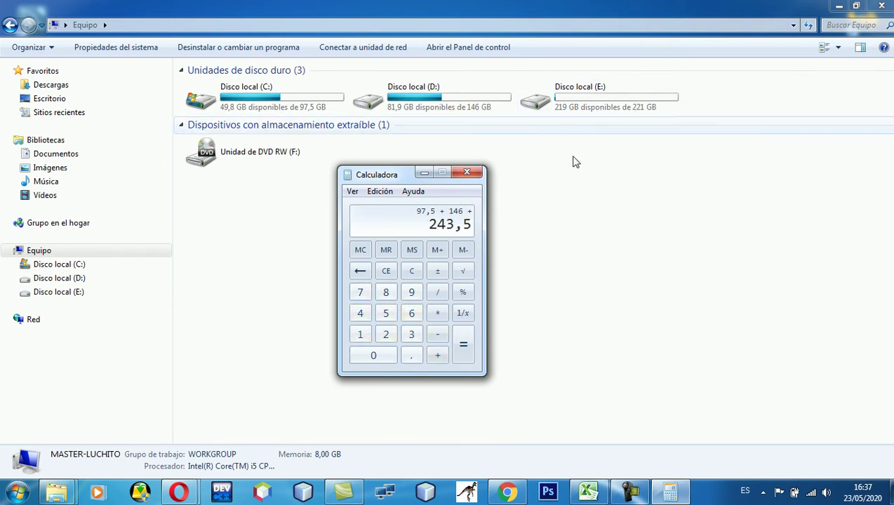
pyautogui.click(386, 336)
pyautogui.click(382, 339)
pyautogui.click(360, 335)
pyautogui.click(463, 347)
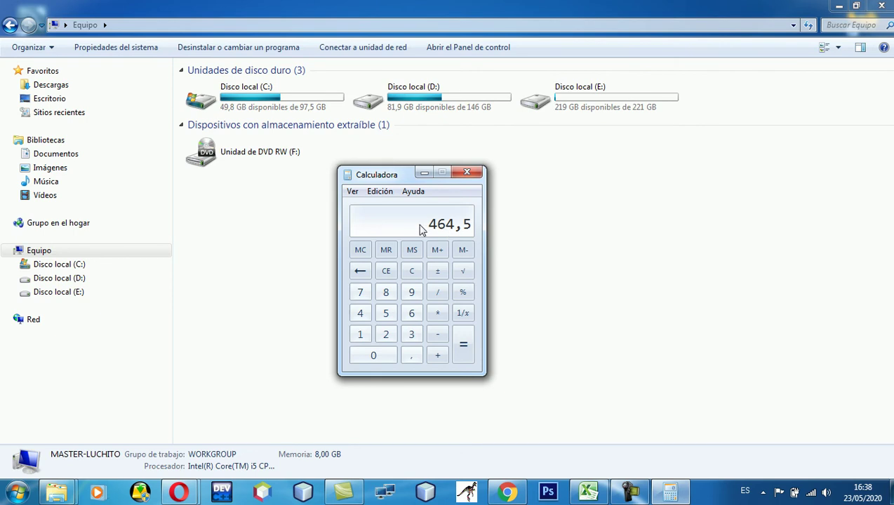
# Step: Close Calculadora and look through the Descargas, Escritorio, Documentos, Imágenes, Música and Vídeos locations
pyautogui.click(467, 174)
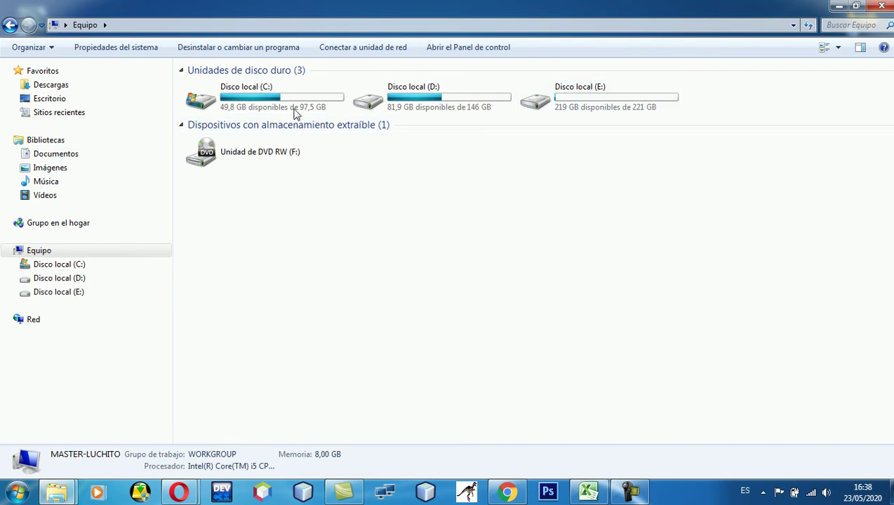
pyautogui.moveTo(280, 96)
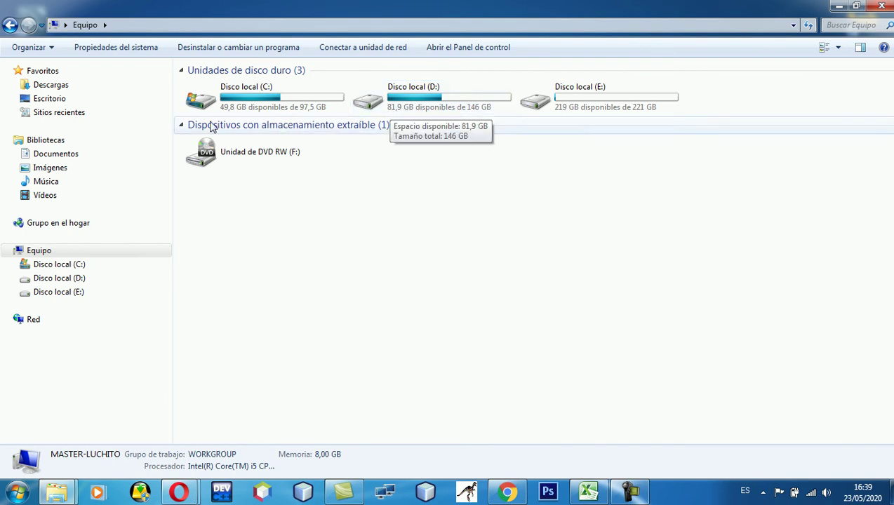
pyautogui.click(51, 85)
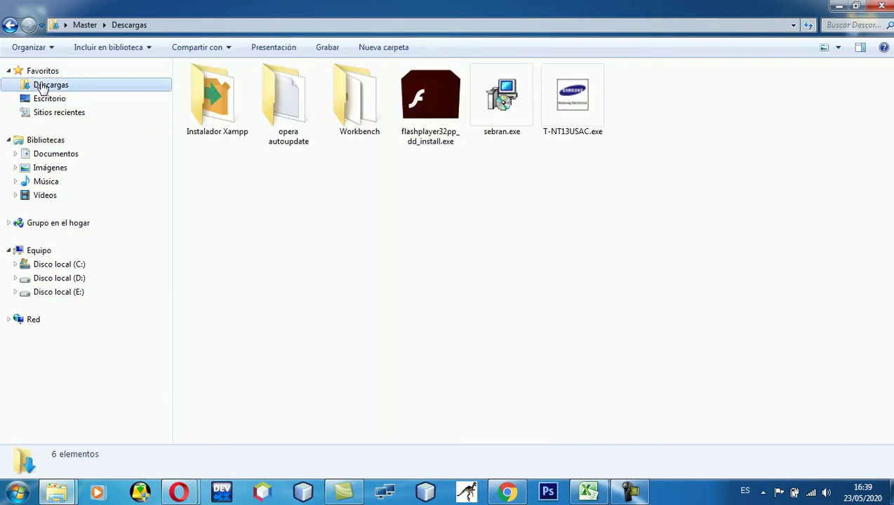
pyautogui.click(51, 100)
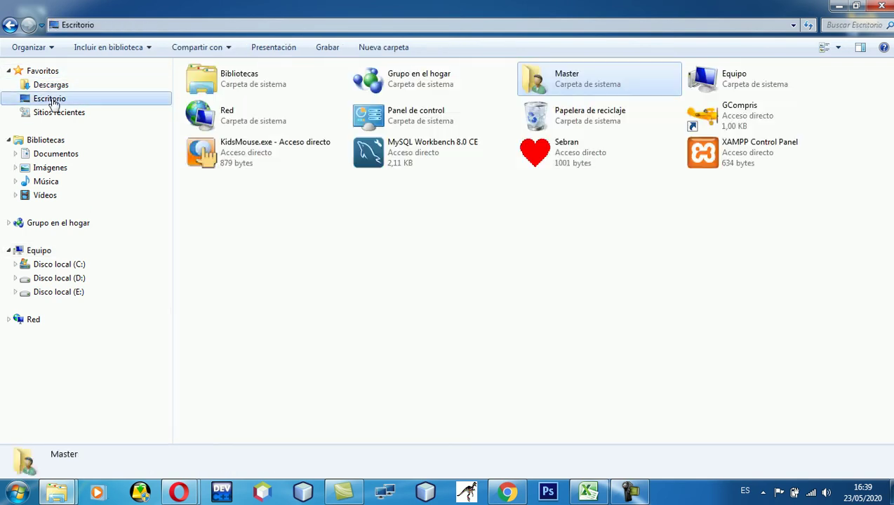
pyautogui.click(44, 155)
pyautogui.click(44, 169)
pyautogui.click(40, 182)
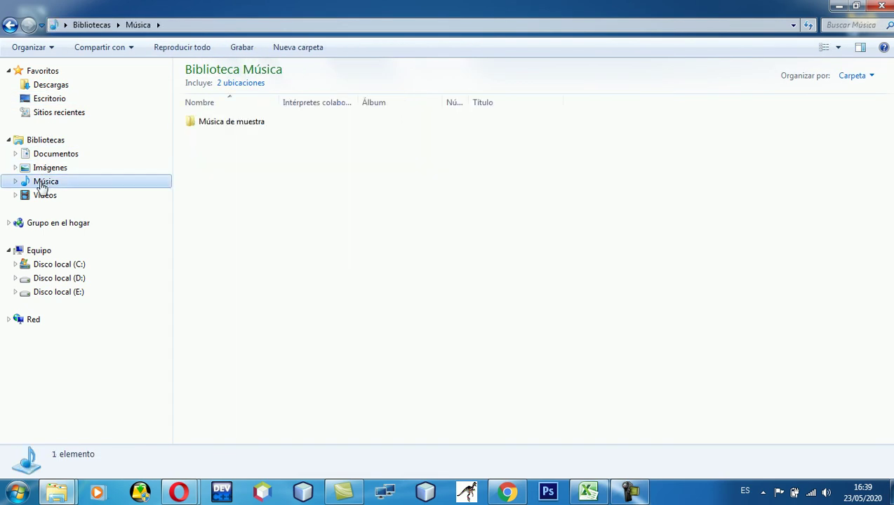
pyautogui.click(42, 196)
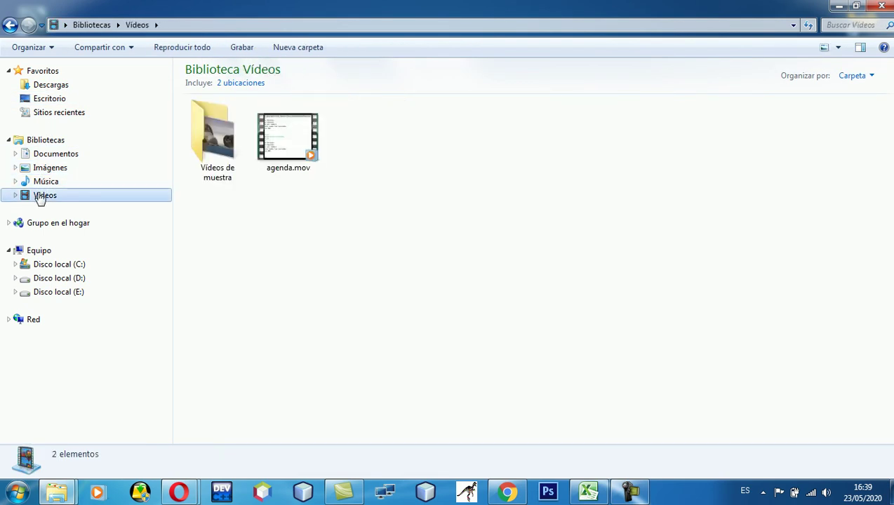
# Step: Browse drive C to the Master folder inside Usuarios and view its personal folders
pyautogui.click(59, 267)
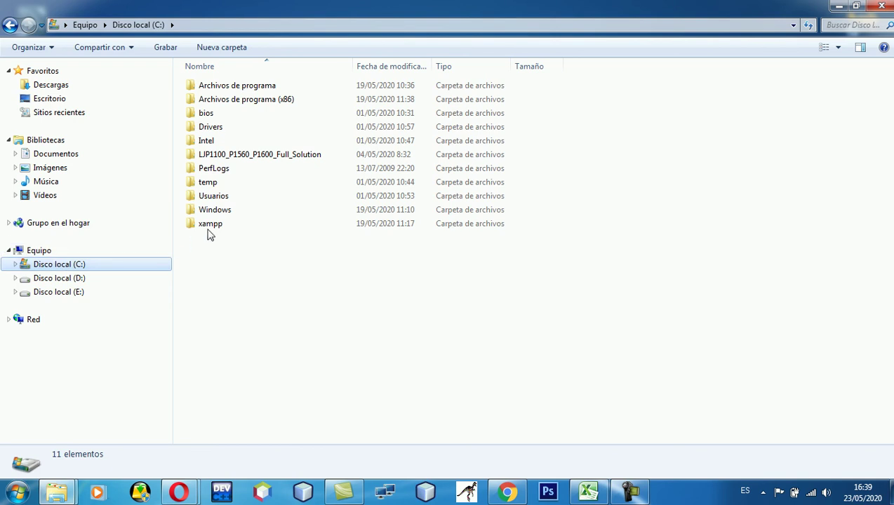
pyautogui.doubleClick(214, 197)
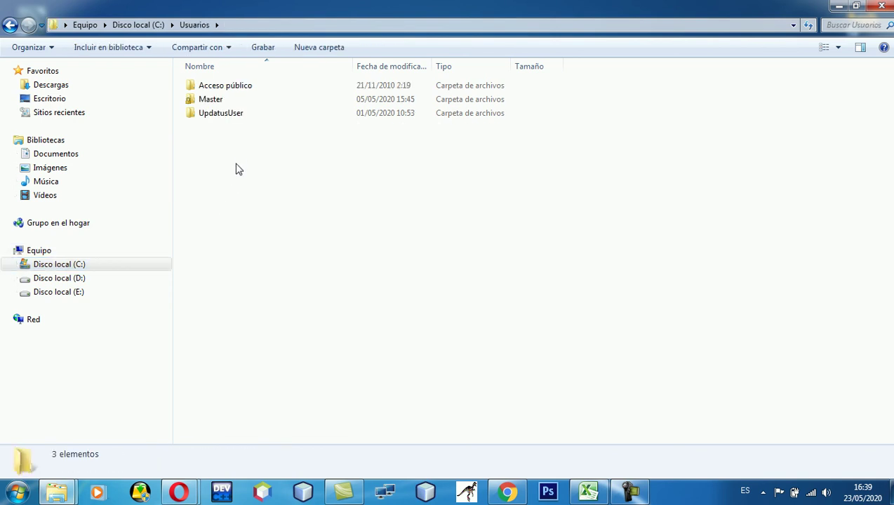
pyautogui.click(217, 102)
pyautogui.doubleClick(218, 102)
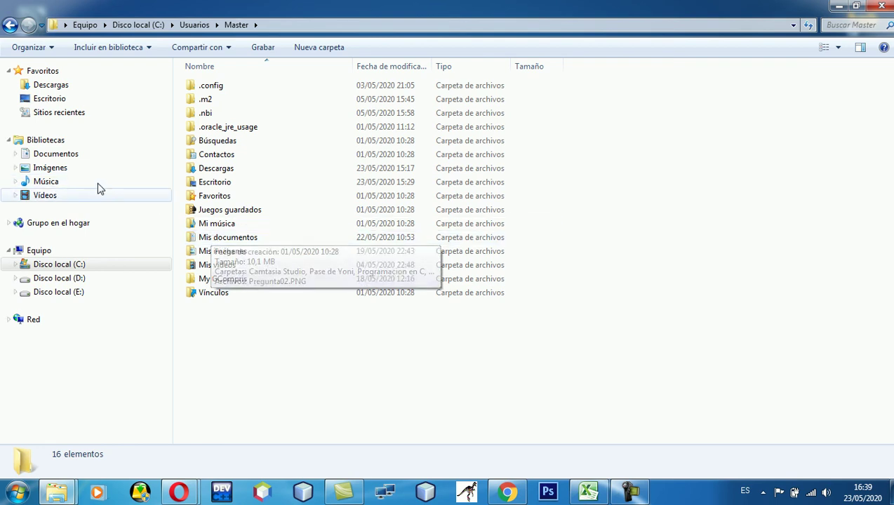
# Step: Compare the contents of the Documentos library with the Mis documentos folder inside Master
pyautogui.click(61, 155)
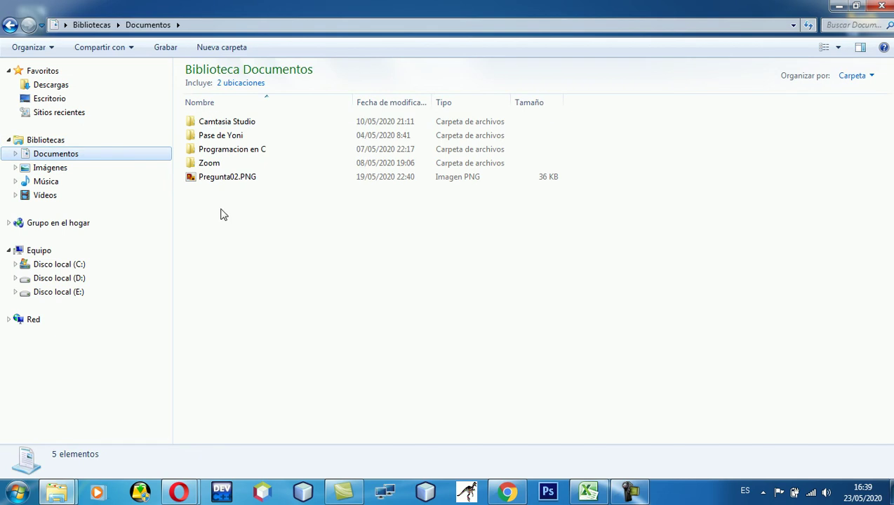
pyautogui.click(10, 25)
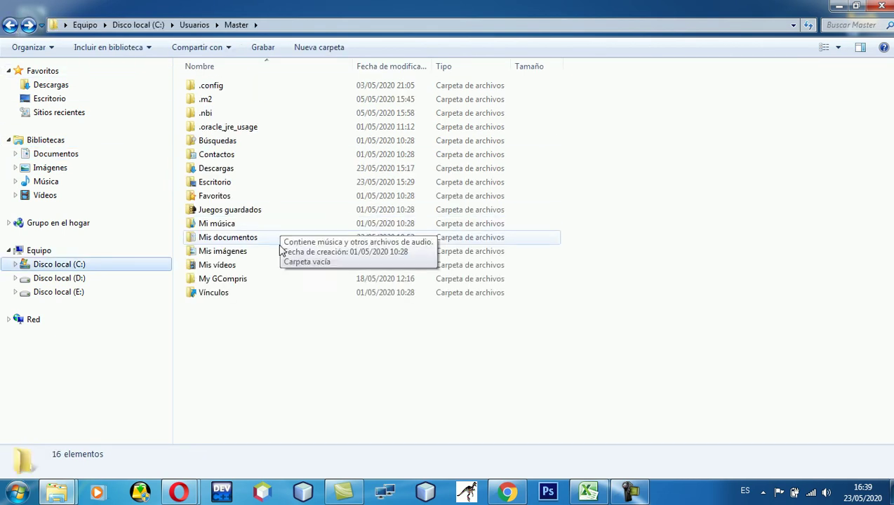
pyautogui.doubleClick(232, 237)
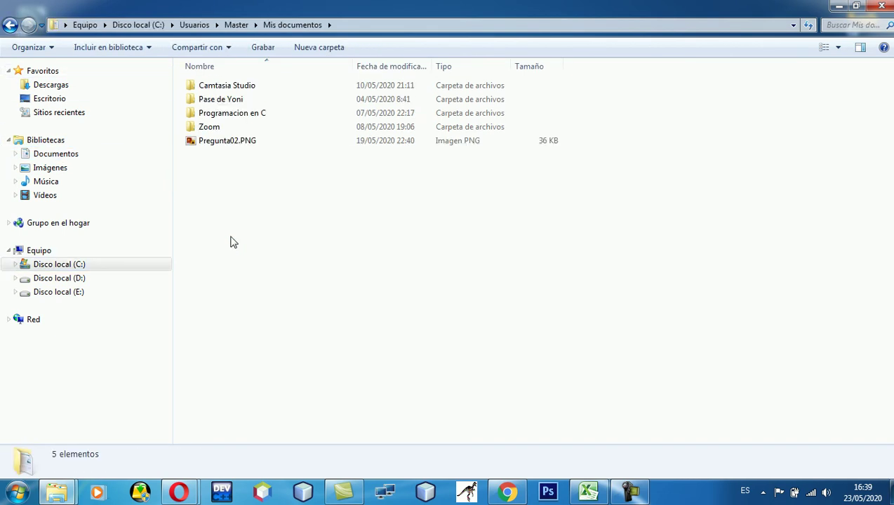
# Step: Trace the path from drive C through Usuarios to the Master folder again
pyautogui.click(48, 267)
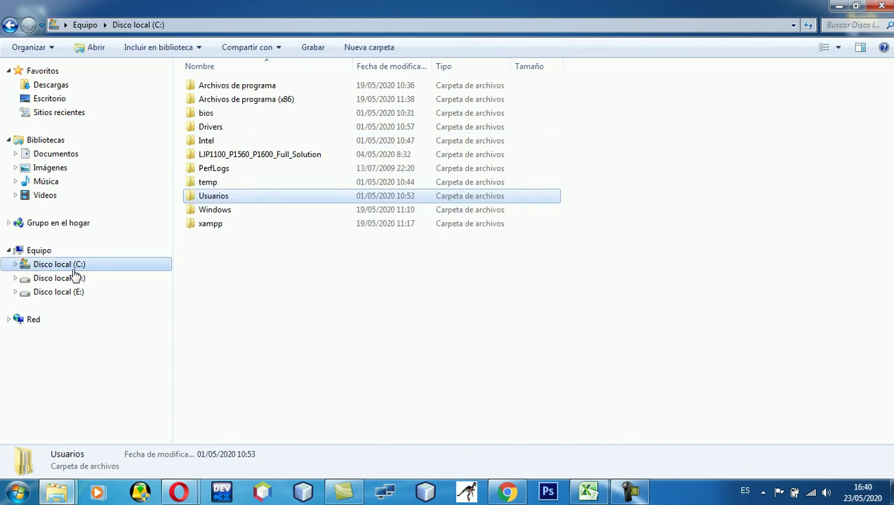
pyautogui.doubleClick(226, 199)
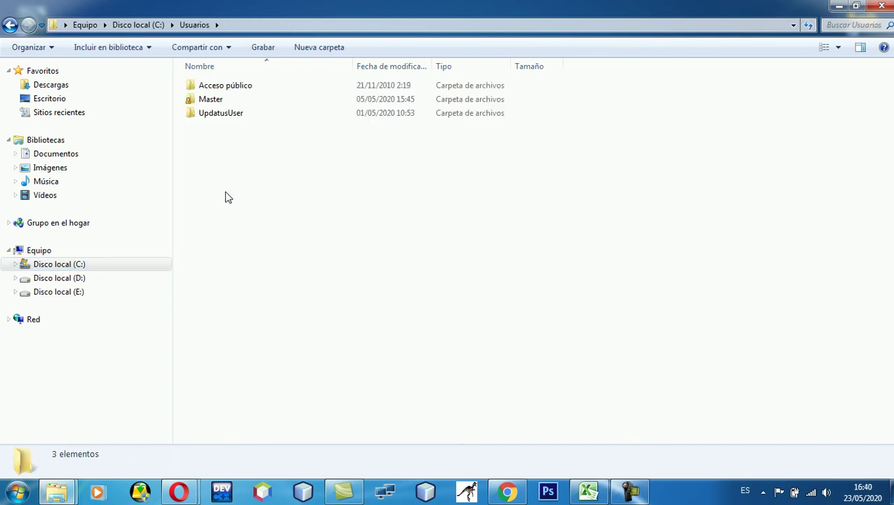
pyautogui.doubleClick(209, 101)
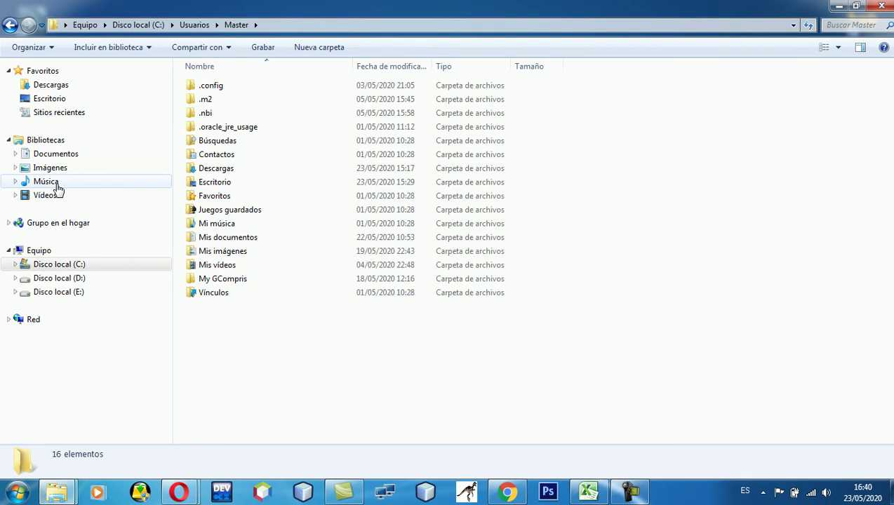
# Step: View the root contents of drives C, D and E one after another
pyautogui.click(60, 264)
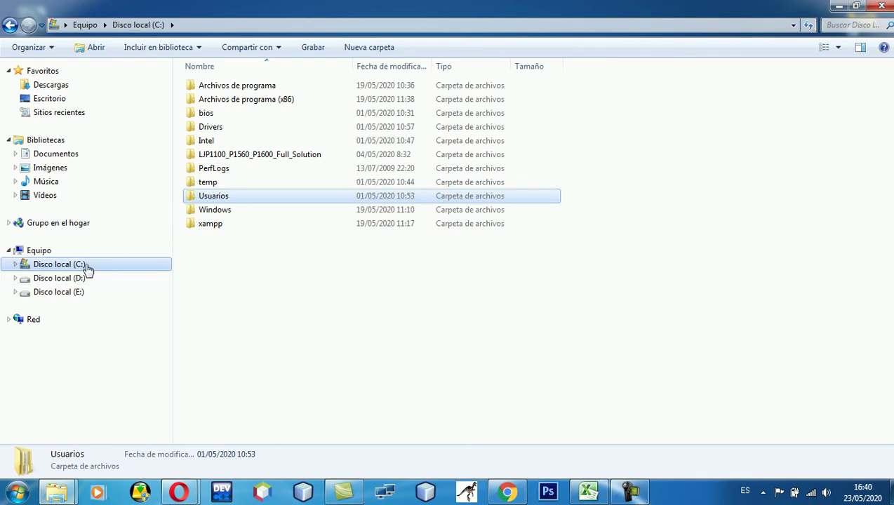
pyautogui.click(300, 270)
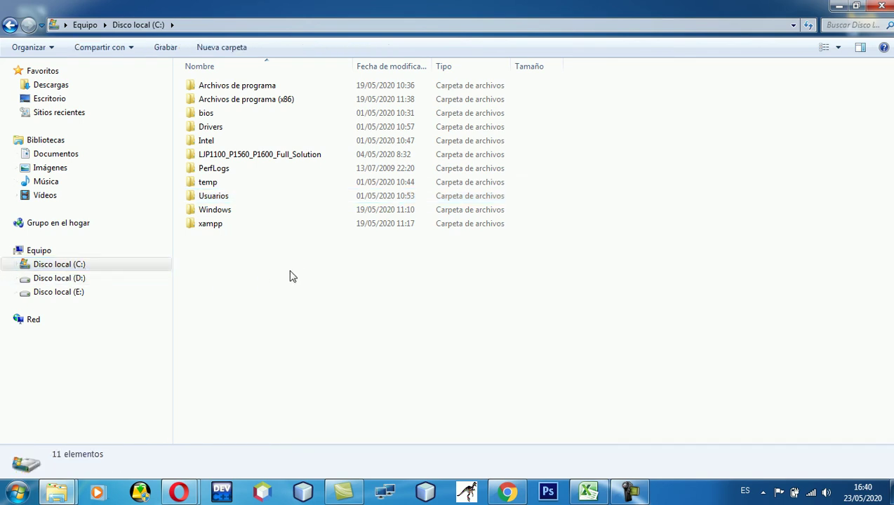
pyautogui.click(95, 279)
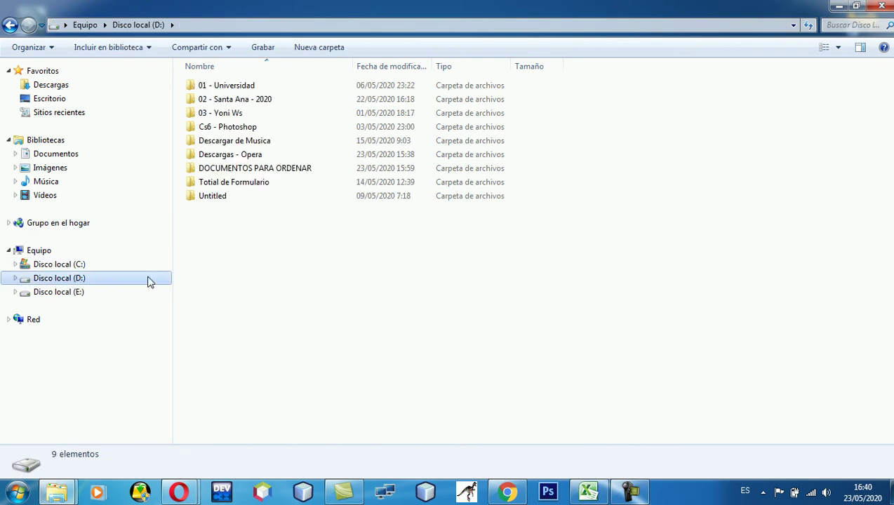
pyautogui.click(71, 293)
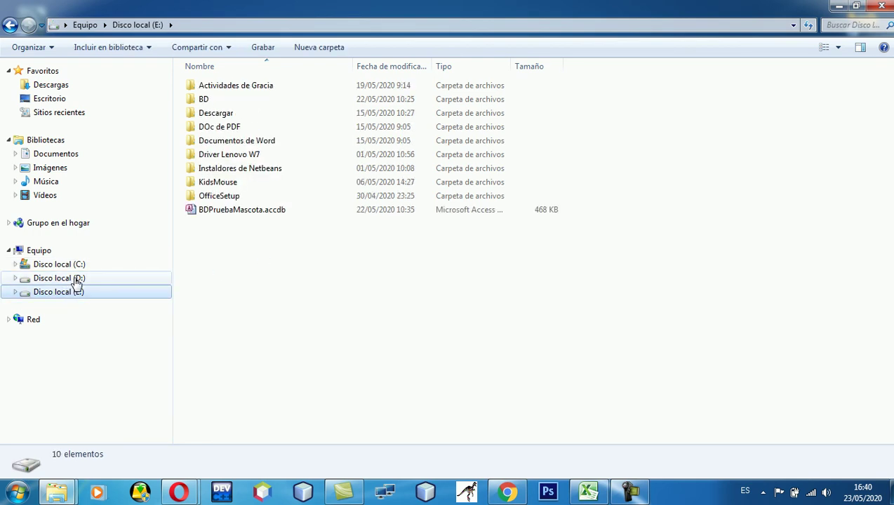
# Step: Create a folder named Documentos on drive D, look inside it and return to the drive's root
pyautogui.click(72, 280)
pyautogui.rightClick(246, 225)
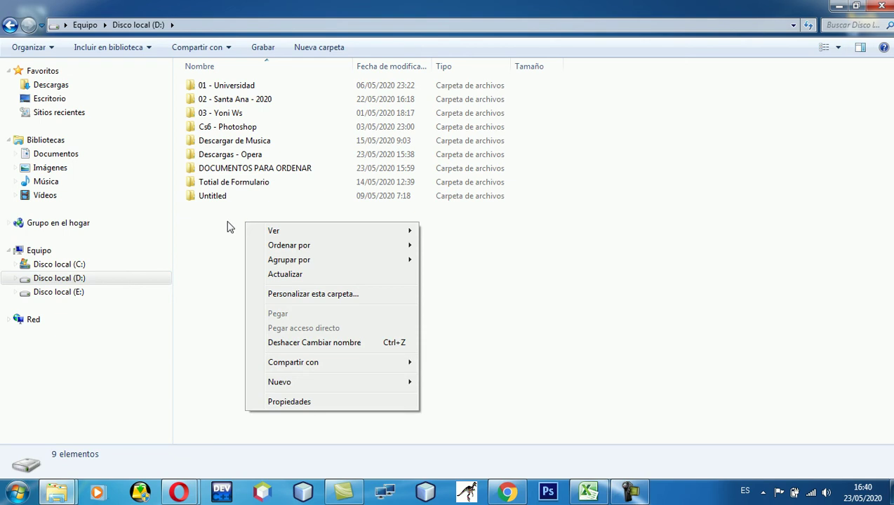
pyautogui.moveTo(279, 384)
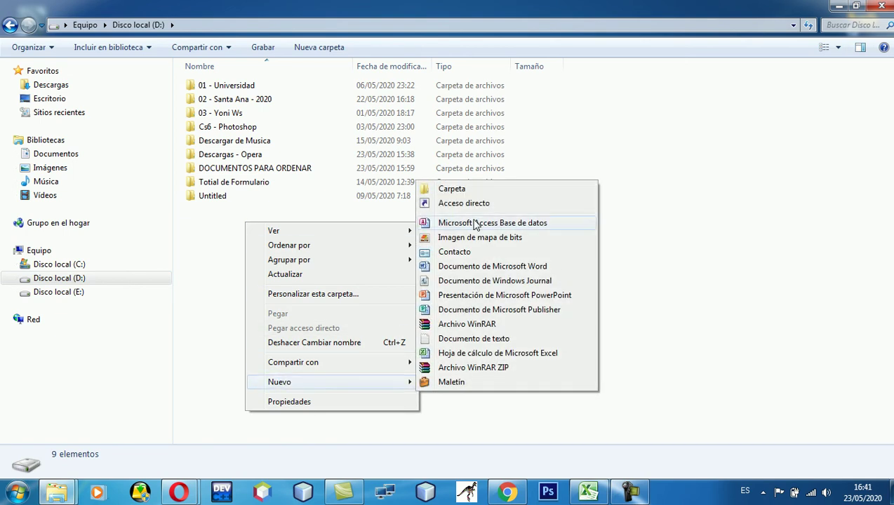
pyautogui.click(478, 190)
pyautogui.write('D')
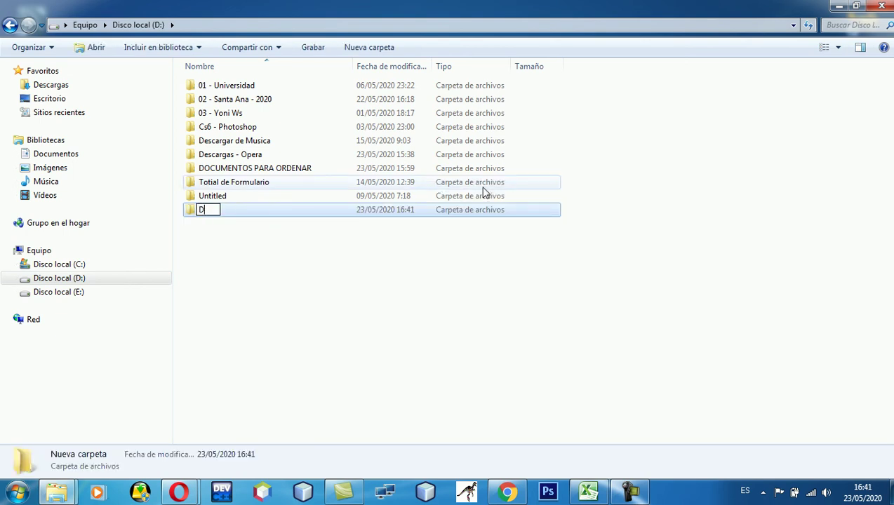
pyautogui.write('ocumentos')
pyautogui.press('Return')
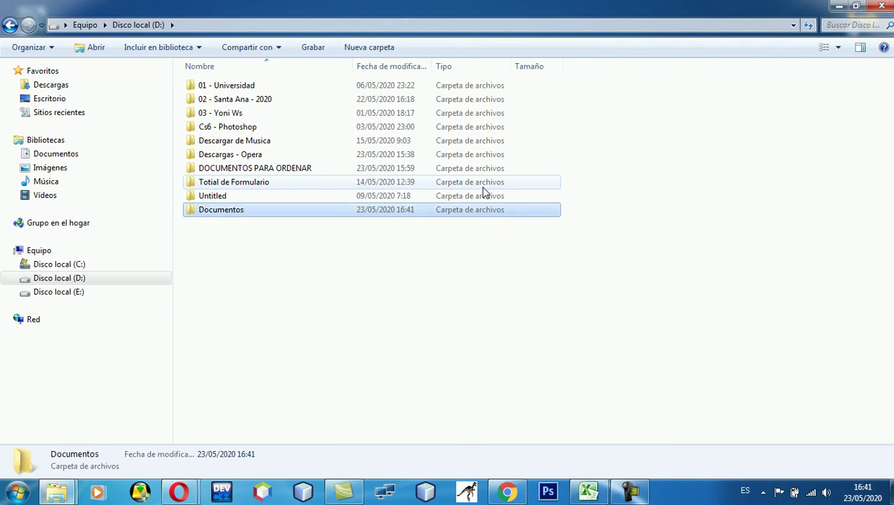
pyautogui.doubleClick(240, 209)
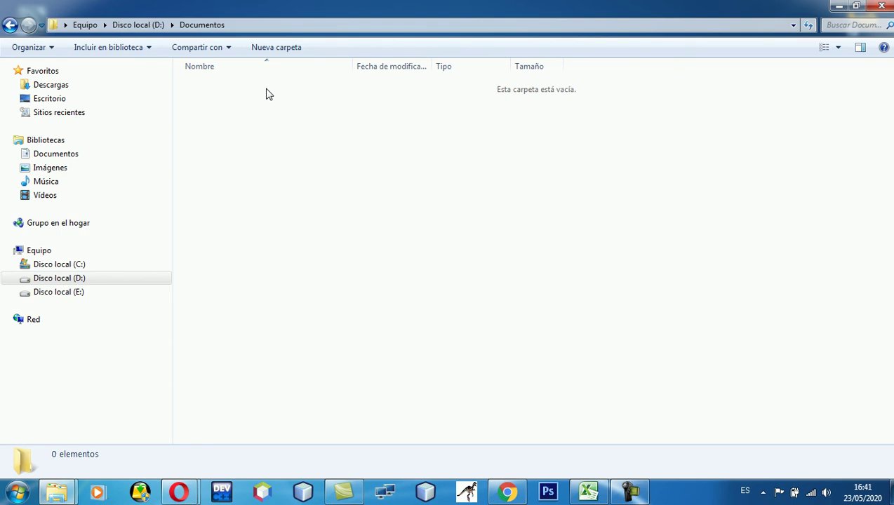
pyautogui.click(75, 278)
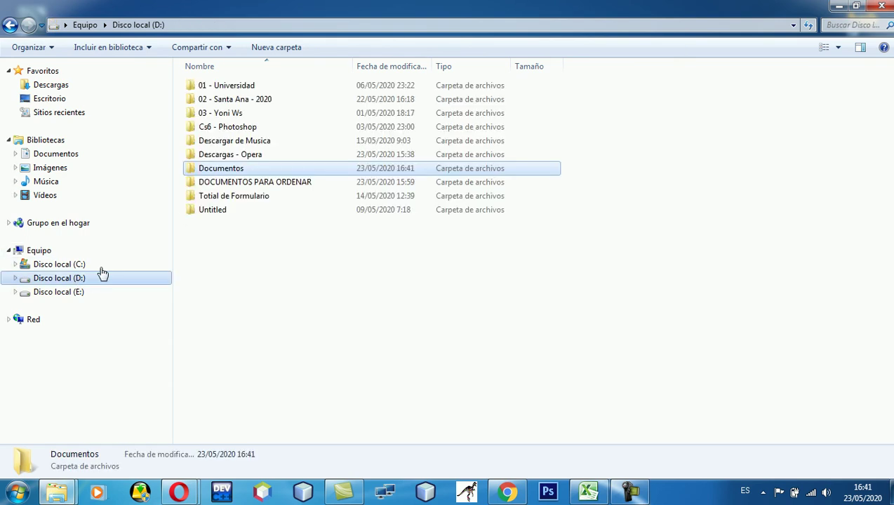
pyautogui.rightClick(239, 223)
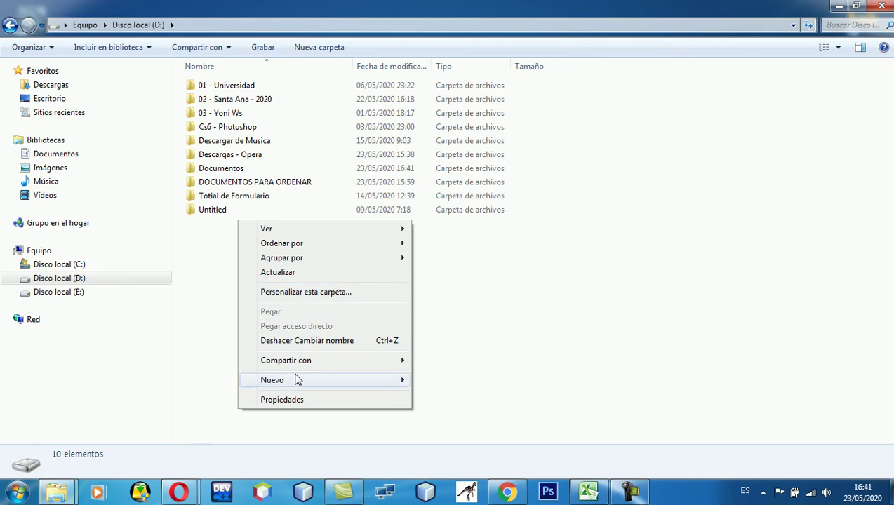
pyautogui.moveTo(360, 380)
pyautogui.click(195, 270)
# Step: Create a folder named Imagenes in the root of drive D
pyautogui.rightClick(200, 257)
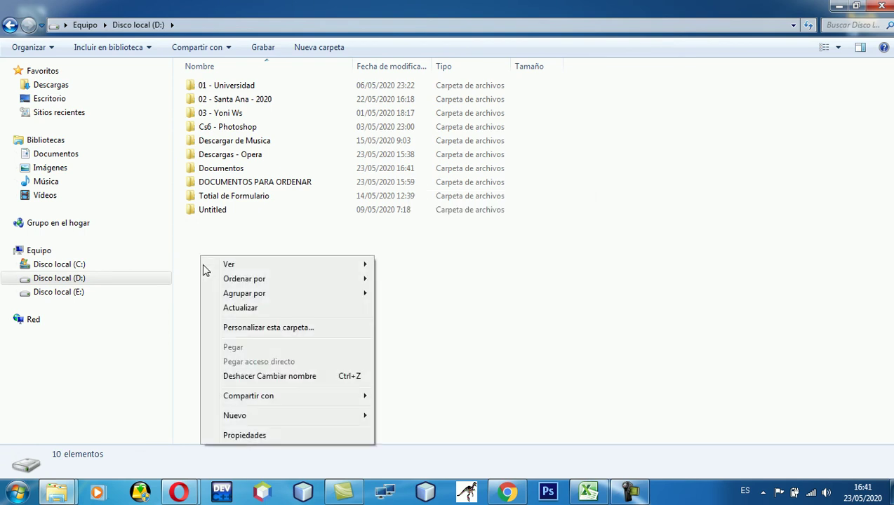
pyautogui.moveTo(316, 419)
pyautogui.click(413, 222)
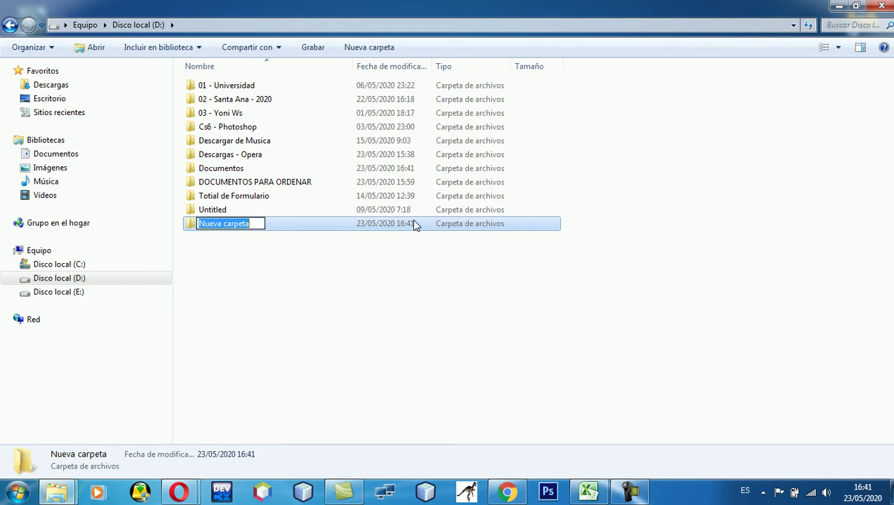
pyautogui.write('Imagenes')
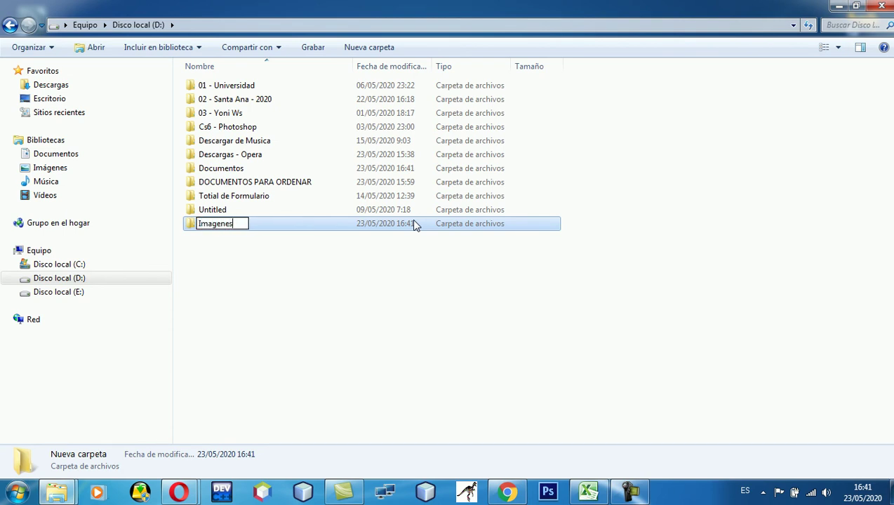
pyautogui.press('Return')
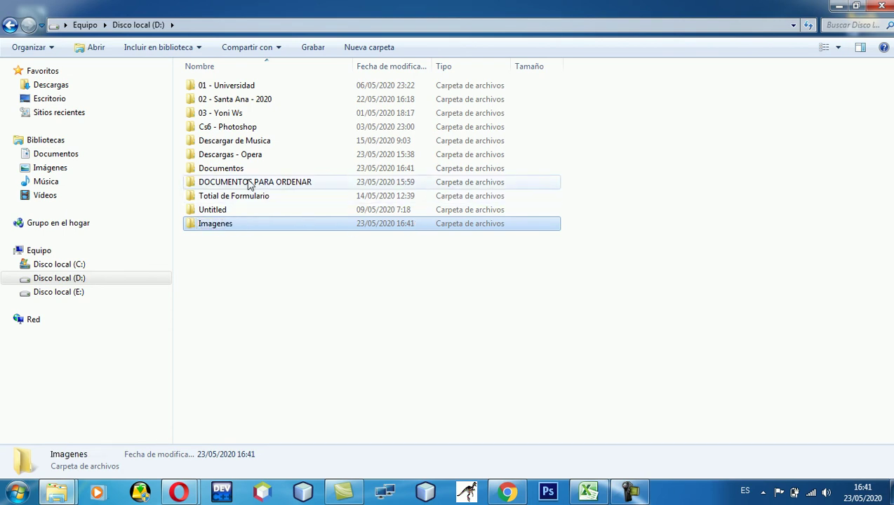
# Step: Create a folder named Musica in the root of drive D
pyautogui.rightClick(225, 245)
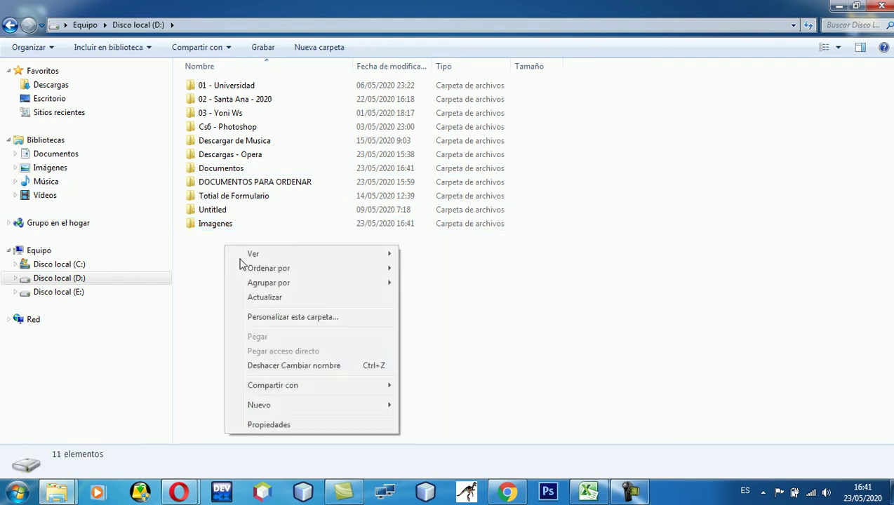
pyautogui.moveTo(284, 407)
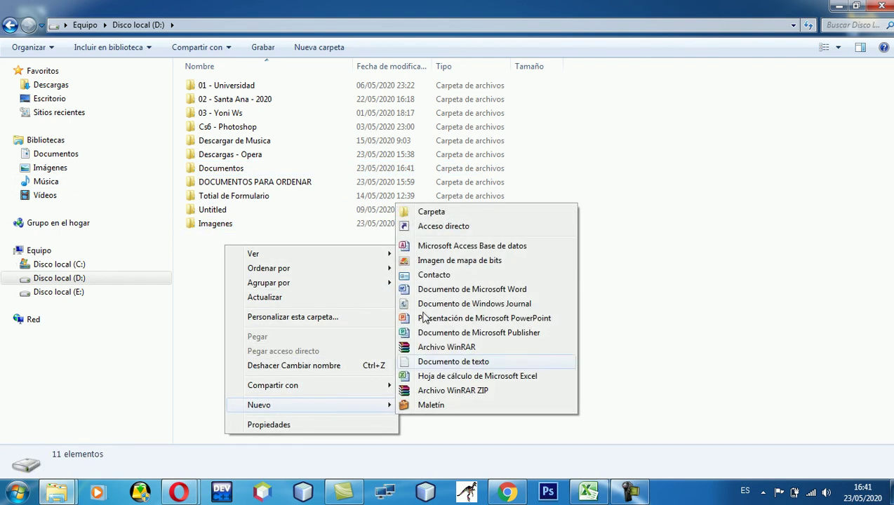
pyautogui.click(430, 212)
pyautogui.write('Musica')
pyautogui.press('Return')
# Step: Create a folder named Videos in the root of drive D
pyautogui.rightClick(309, 299)
pyautogui.moveTo(421, 267)
pyautogui.click(512, 267)
pyautogui.write('Videos')
pyautogui.press('Return')
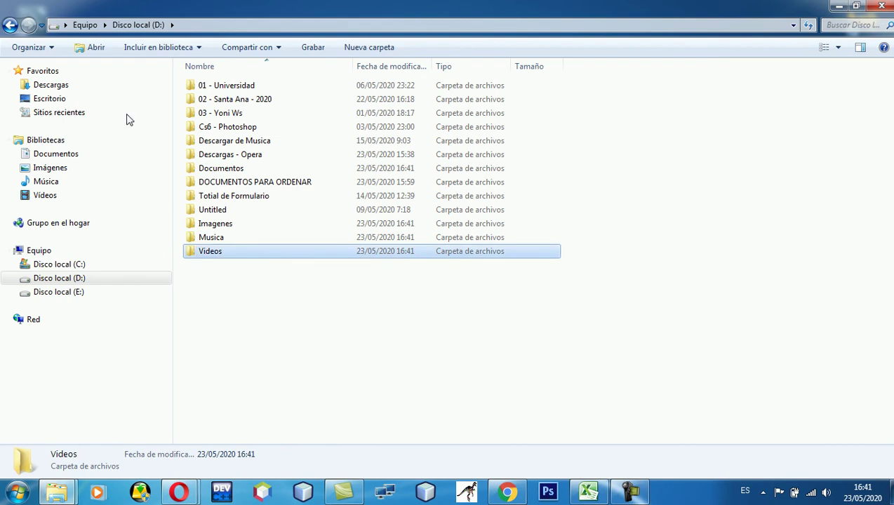
# Step: Create a folder named Descargas in the root of drive D
pyautogui.rightClick(217, 269)
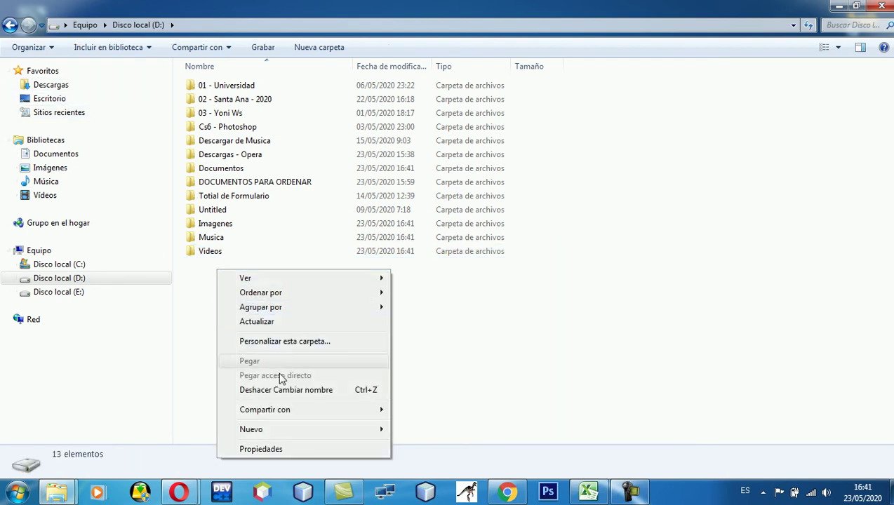
pyautogui.moveTo(261, 429)
pyautogui.click(435, 238)
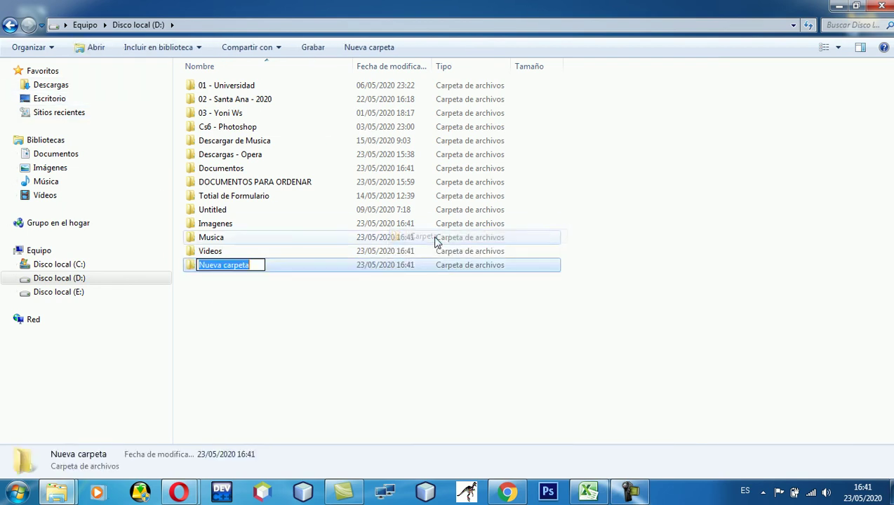
pyautogui.write('Descarg')
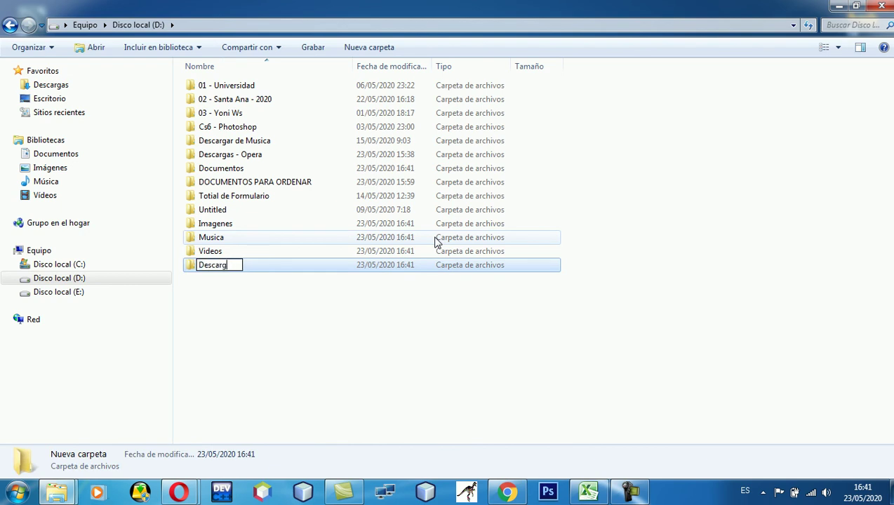
pyautogui.write('as')
pyautogui.press('Return')
pyautogui.click(263, 295)
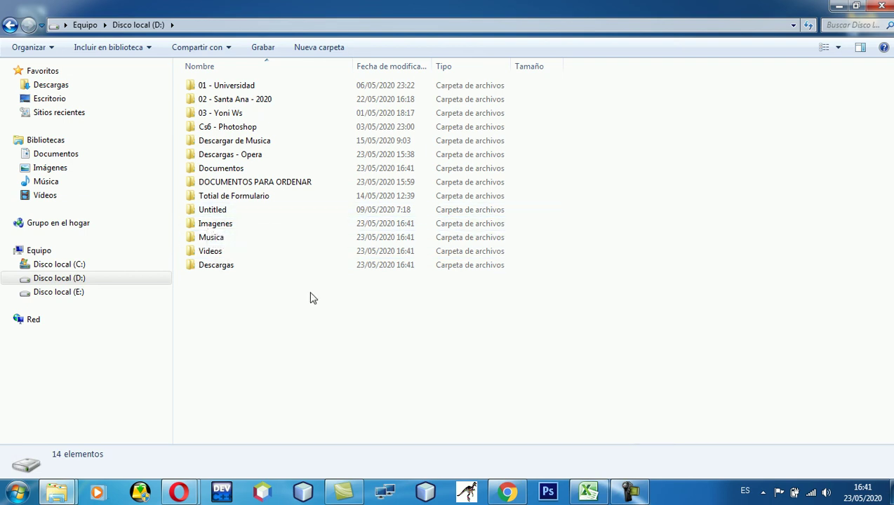
# Step: Copy all the folders and installers in the system's Descargas folder under Favoritos
pyautogui.click(58, 85)
pyautogui.moveTo(658, 181); pyautogui.dragTo(192, 60)
pyautogui.rightClick(219, 92)
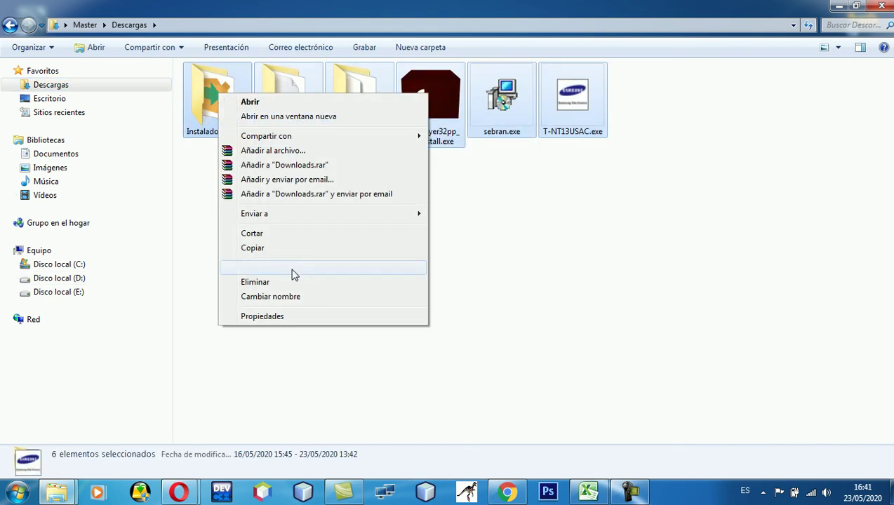
pyautogui.click(263, 251)
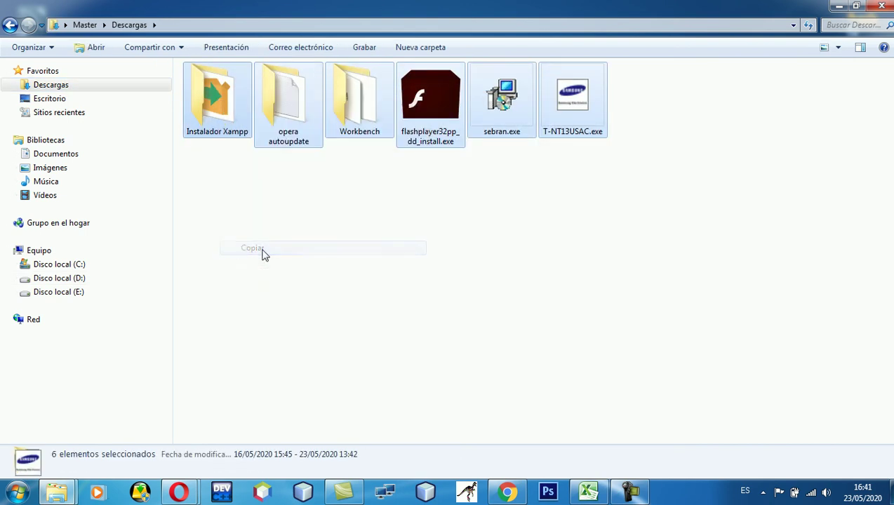
# Step: Paste the copied items into the Descargas folder on drive D and minimise the folder window during the transfer
pyautogui.click(80, 279)
pyautogui.doubleClick(224, 155)
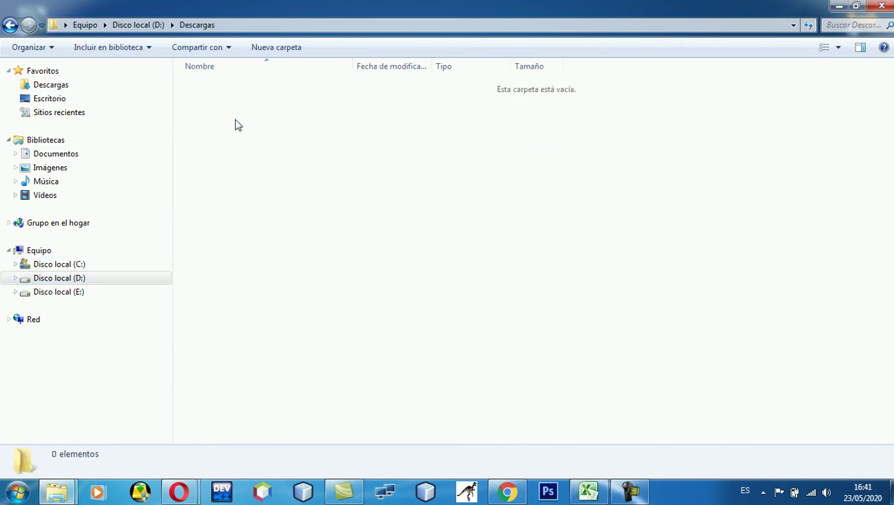
pyautogui.rightClick(234, 117)
pyautogui.moveTo(275, 282)
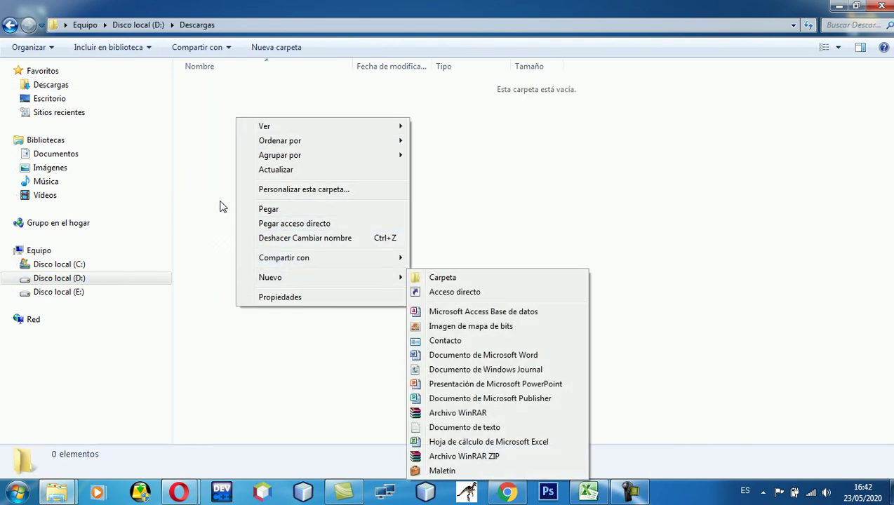
pyautogui.click(235, 217)
pyautogui.rightClick(211, 114)
pyautogui.click(265, 202)
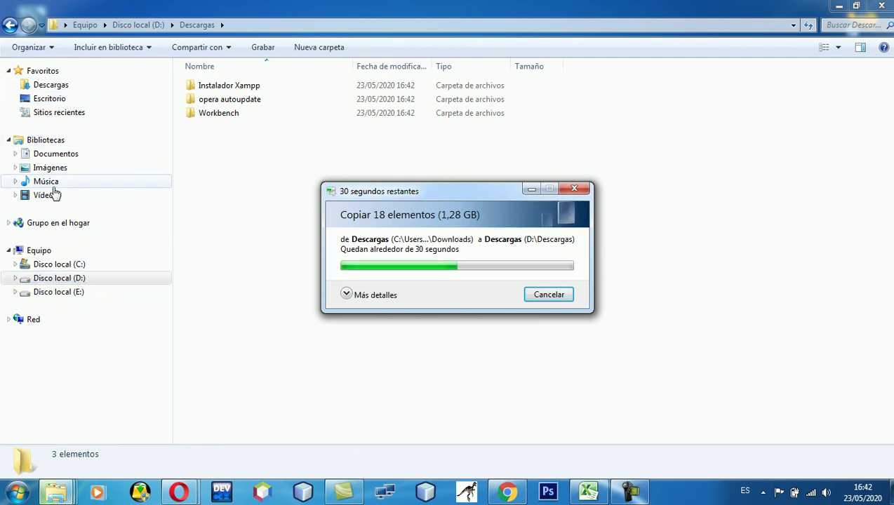
pyautogui.click(838, 6)
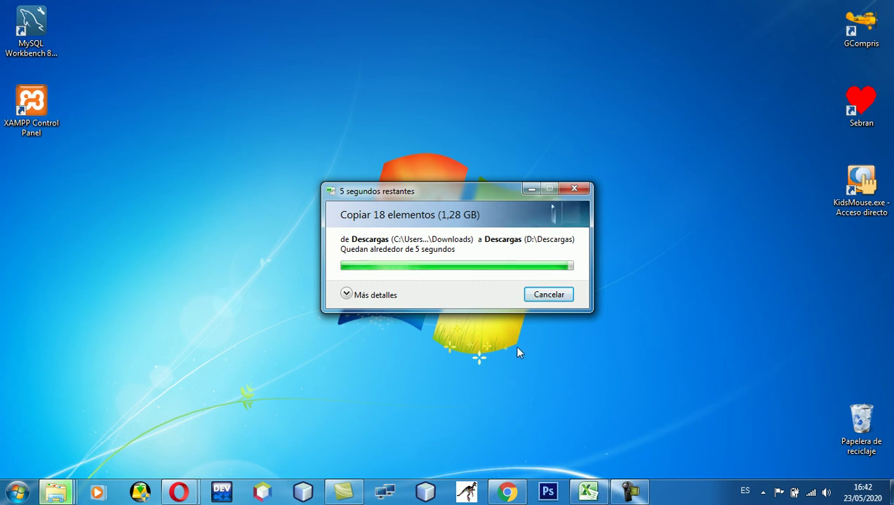
# Step: Restore the folder window, check the copied items in Descargas on drive D and return to the drive's root
pyautogui.moveTo(60, 491)
pyautogui.click(201, 417)
pyautogui.click(248, 248)
pyautogui.press('BackSpace')
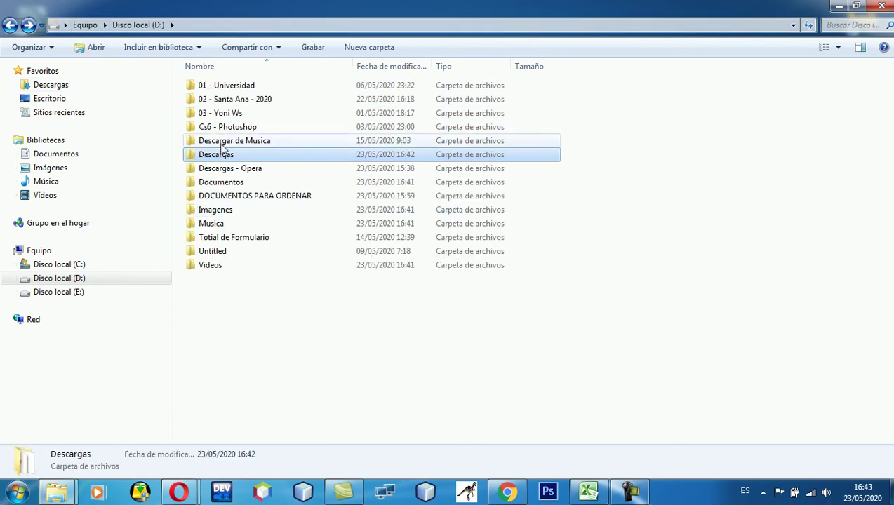
pyautogui.doubleClick(226, 157)
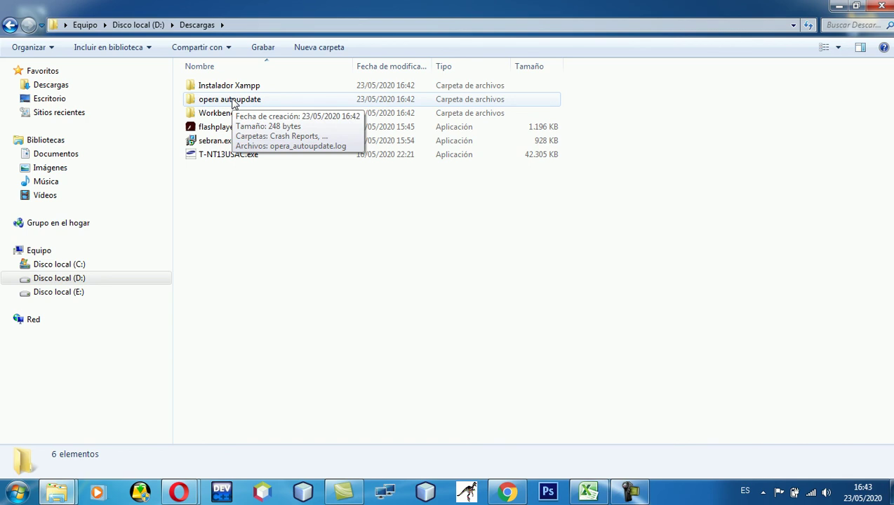
pyautogui.click(10, 25)
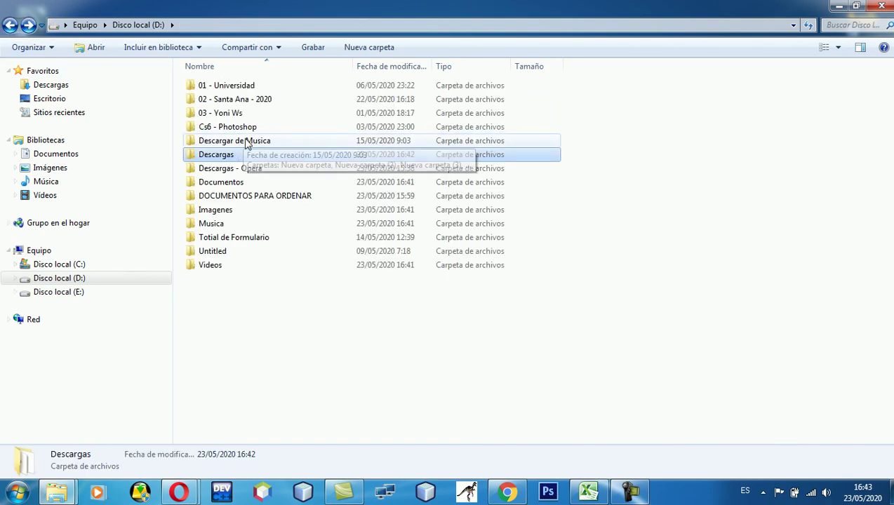
# Step: Shrink the folder window, move it aside to expose the desktop icons and create a desktop shortcut to drive D's Descargas folder
pyautogui.click(858, 7)
pyautogui.moveTo(539, 54); pyautogui.dragTo(640, 33)
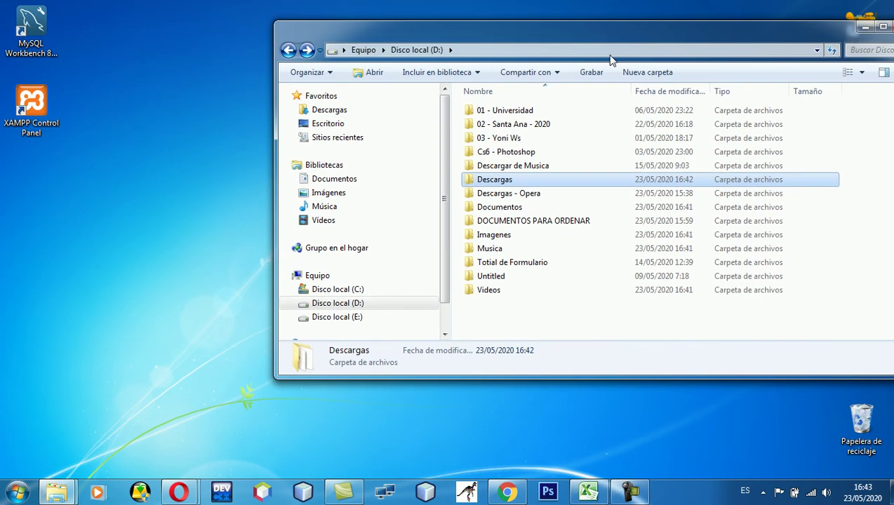
pyautogui.rightClick(493, 177)
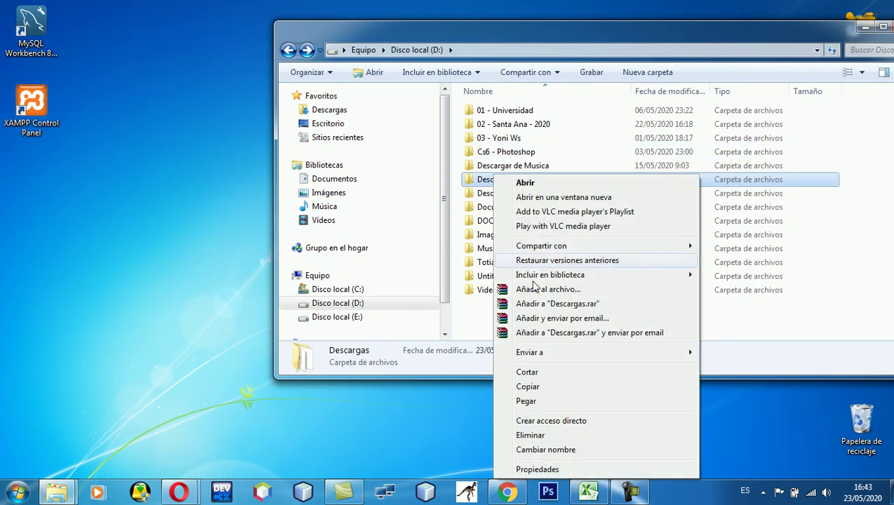
pyautogui.moveTo(534, 356)
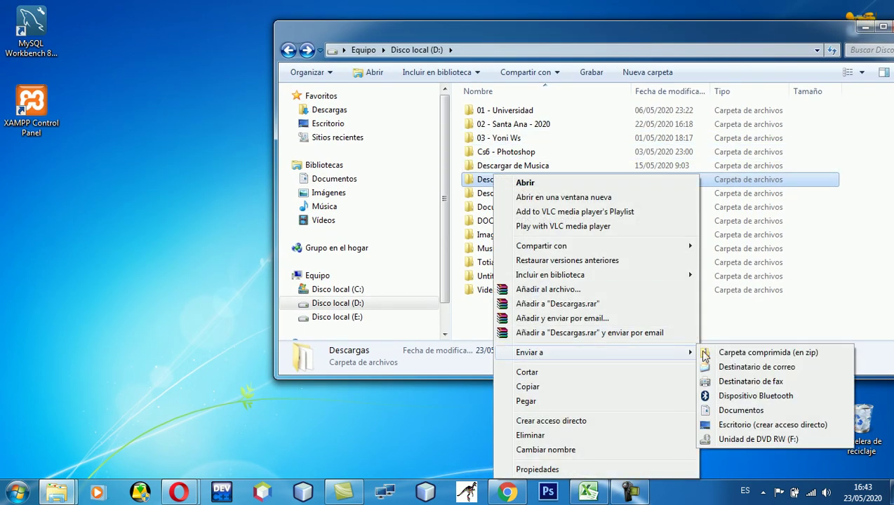
pyautogui.click(743, 425)
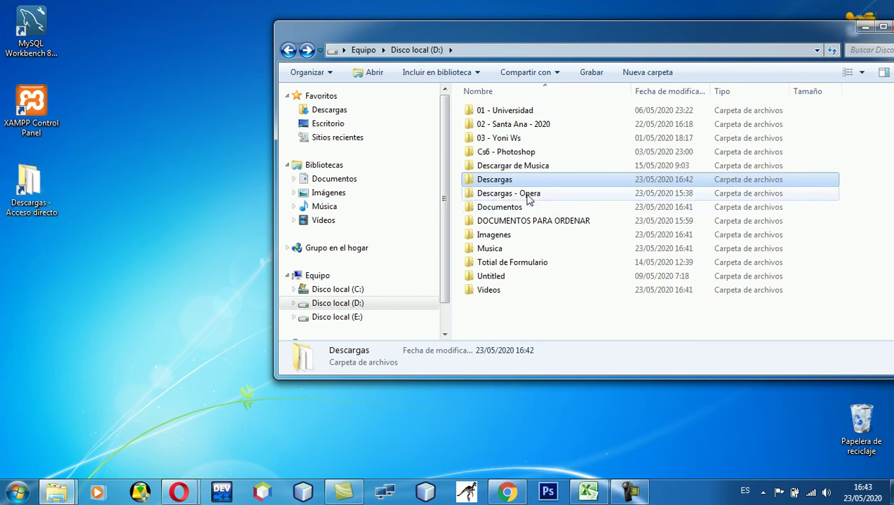
# Step: Create desktop shortcuts to the Documentos and Imagenes folders of drive D
pyautogui.rightClick(503, 207)
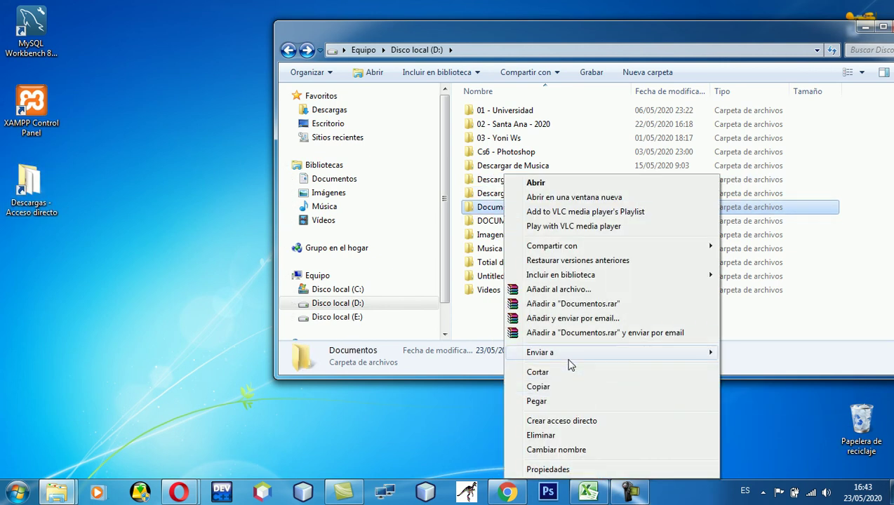
pyautogui.moveTo(685, 357)
pyautogui.click(758, 426)
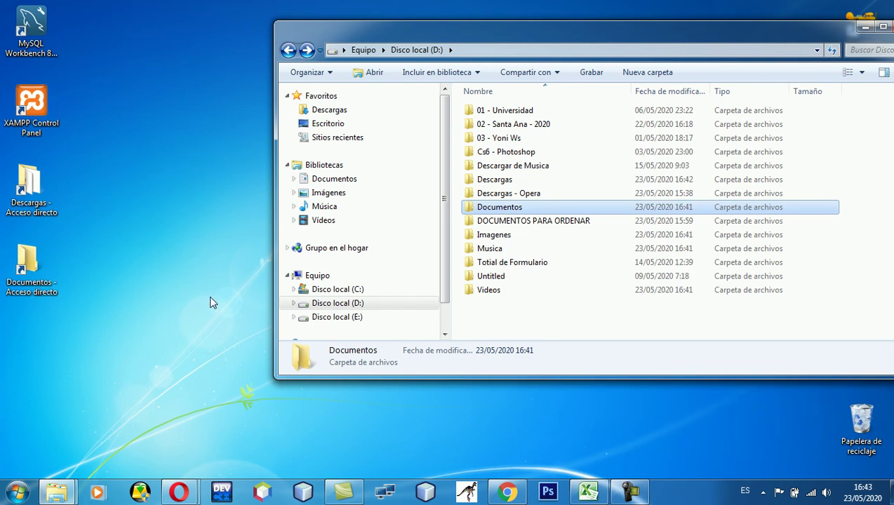
pyautogui.rightClick(506, 238)
pyautogui.moveTo(595, 360)
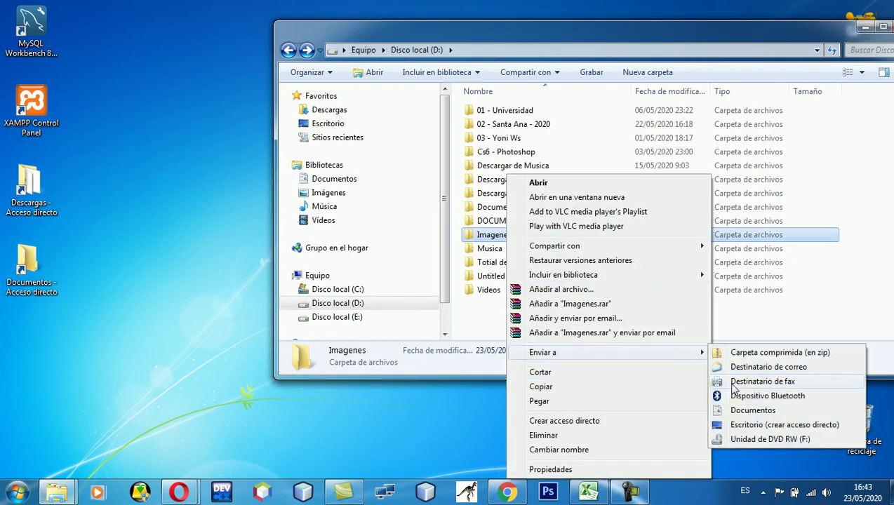
pyautogui.click(755, 426)
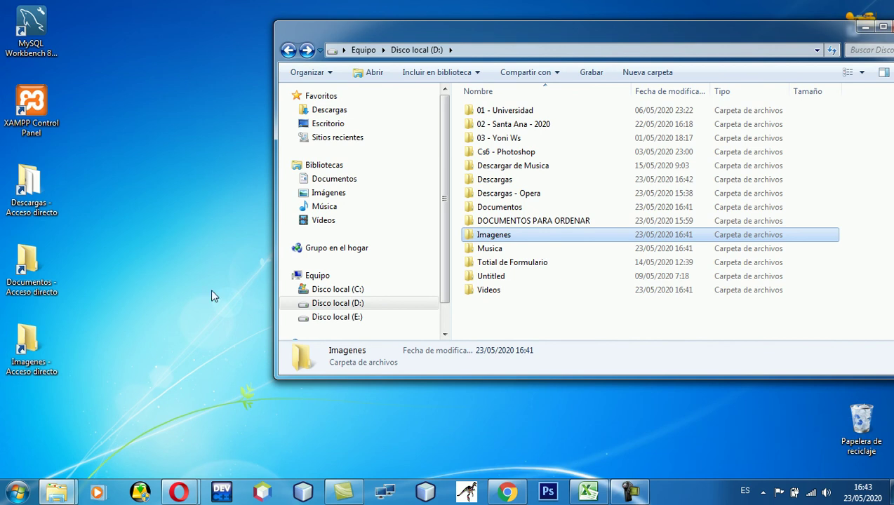
# Step: Create a desktop shortcut to the Musica folder of drive D
pyautogui.rightClick(500, 249)
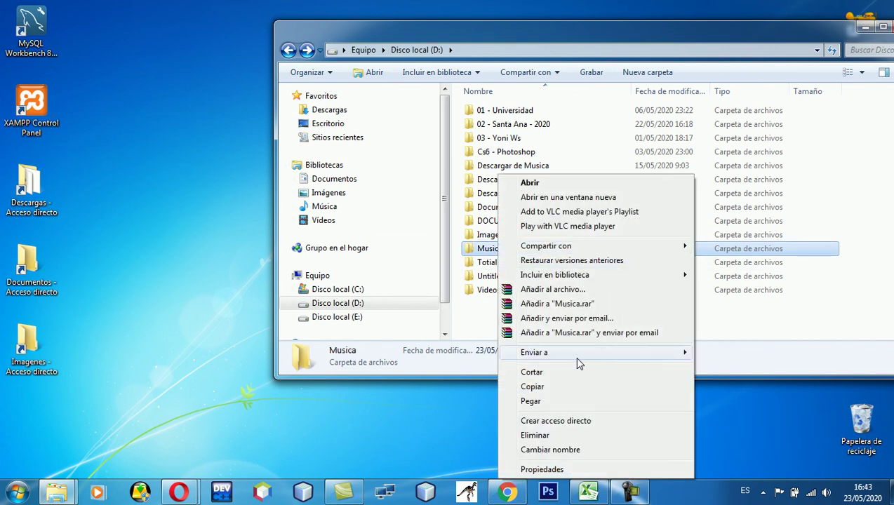
pyautogui.moveTo(582, 354)
pyautogui.click(709, 425)
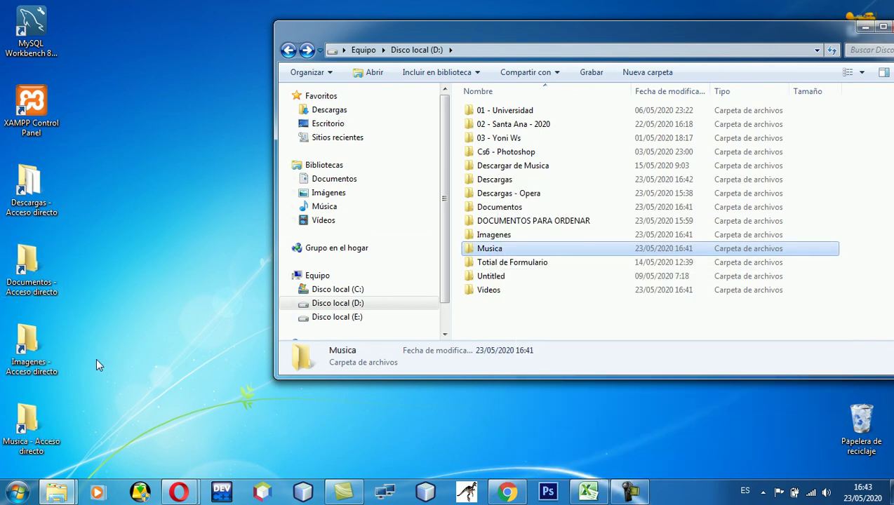
# Step: Minimise the folder window and move the MySQL Workbench and XAMPP Control Panel desktop icons below the KidsMouse.exe shortcut
pyautogui.moveTo(87, 129); pyautogui.dragTo(7, 5)
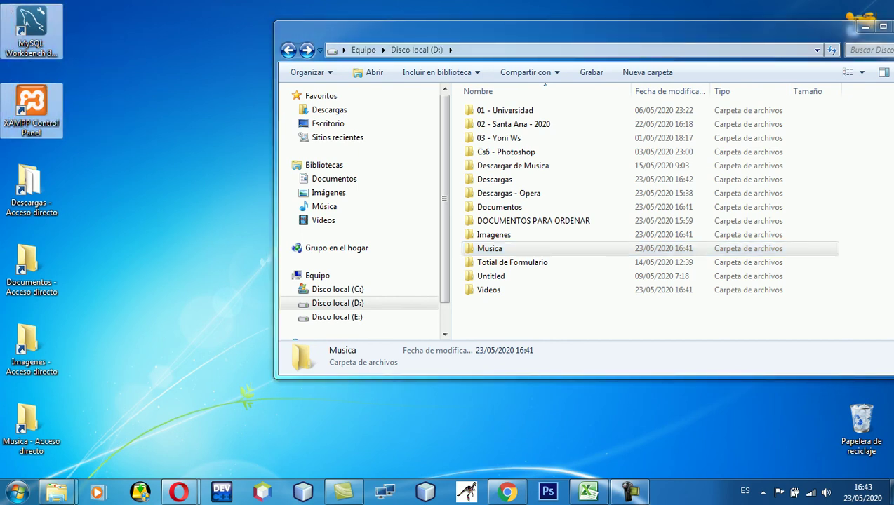
pyautogui.click(865, 26)
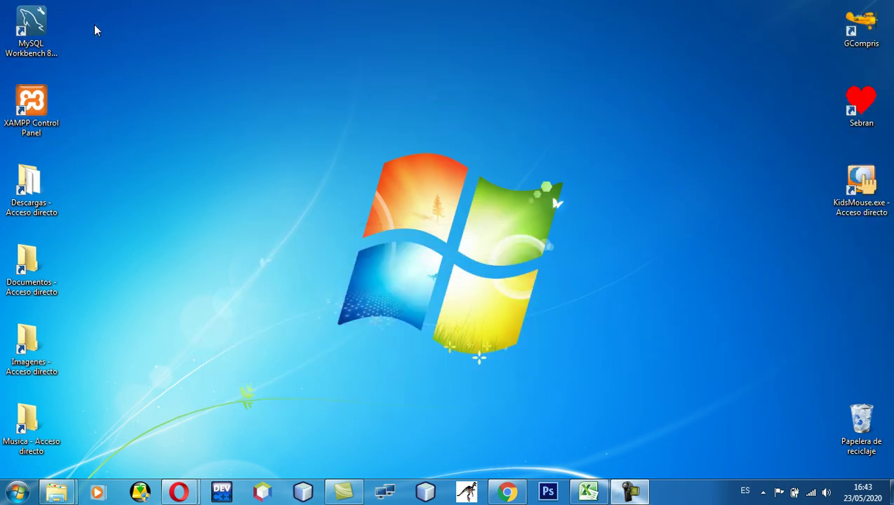
pyautogui.moveTo(168, 176); pyautogui.dragTo(862, 277)
pyautogui.click(176, 343)
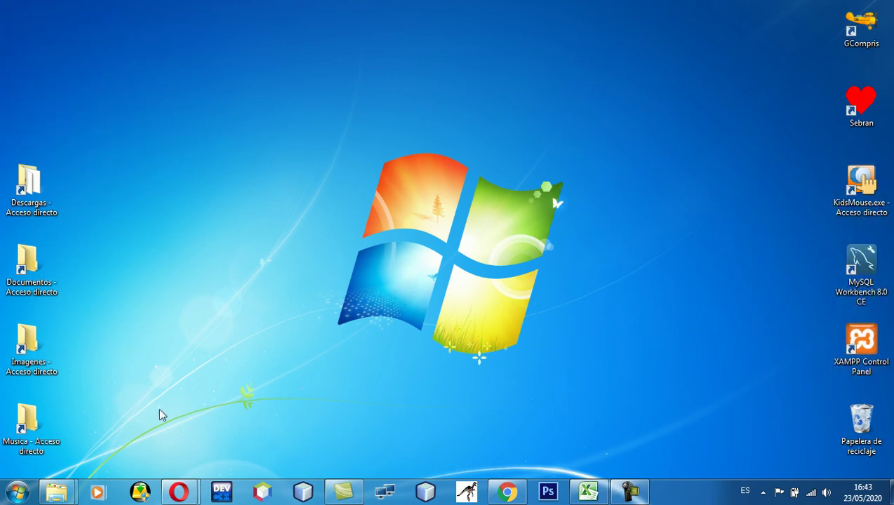
# Step: Move the Descargas, Documentos, Imagenes and Musica shortcuts together up to the start of their desktop column
pyautogui.moveTo(86, 465); pyautogui.dragTo(23, 180)
pyautogui.moveTo(28, 348); pyautogui.dragTo(28, 193)
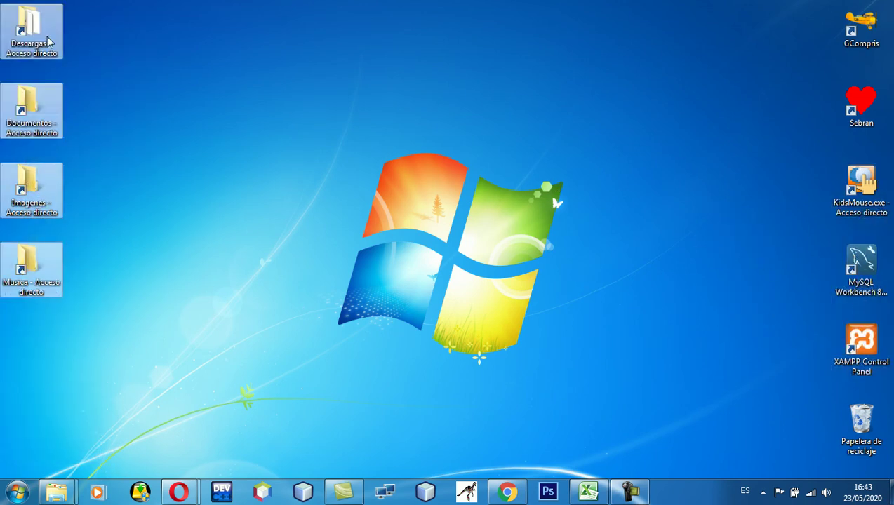
pyautogui.click(109, 59)
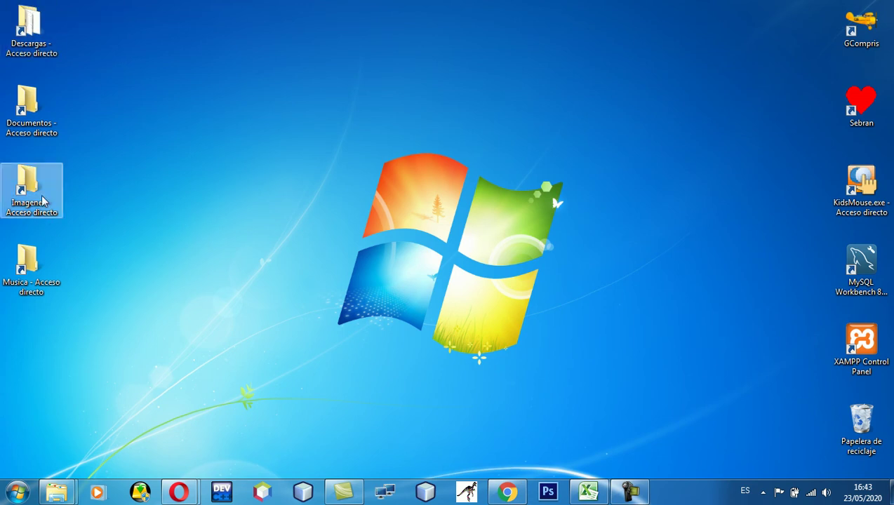
# Step: Open the Documentos folder from its desktop shortcut in a maximised window and examine the C, D and E drives in Equipo
pyautogui.doubleClick(33, 110)
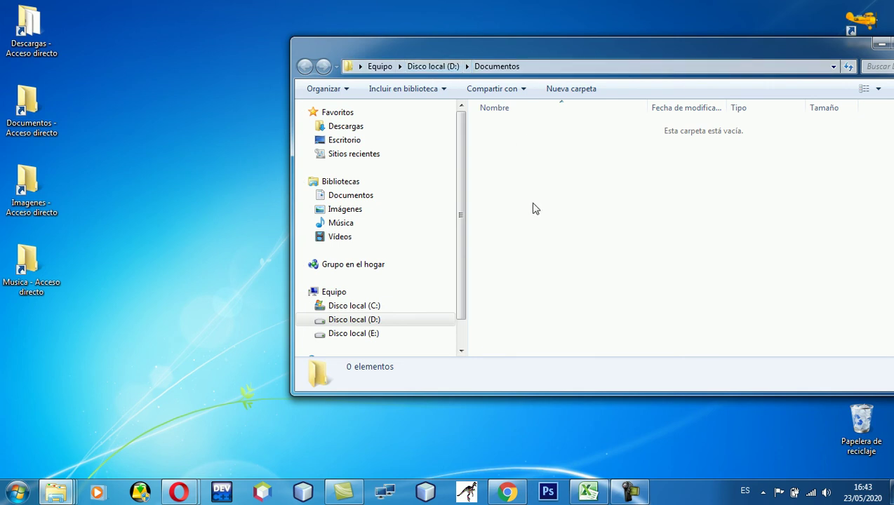
pyautogui.moveTo(512, 48); pyautogui.dragTo(375, 55)
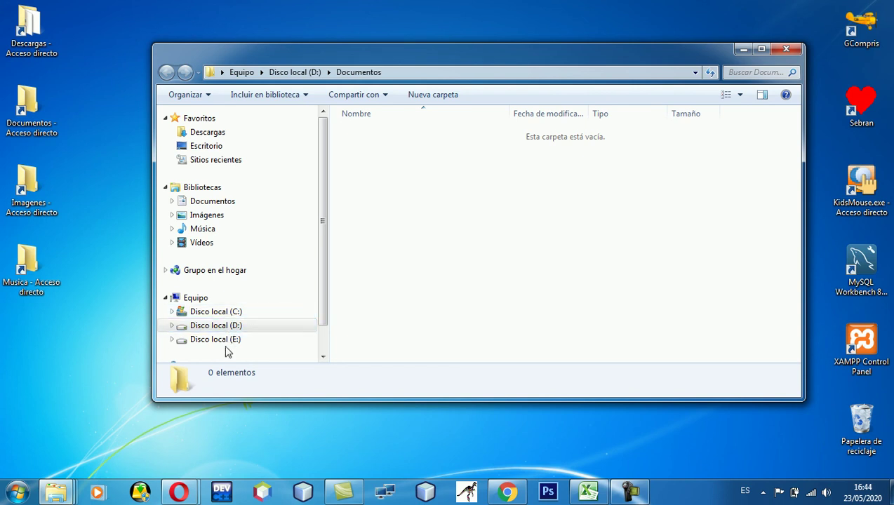
pyautogui.click(762, 49)
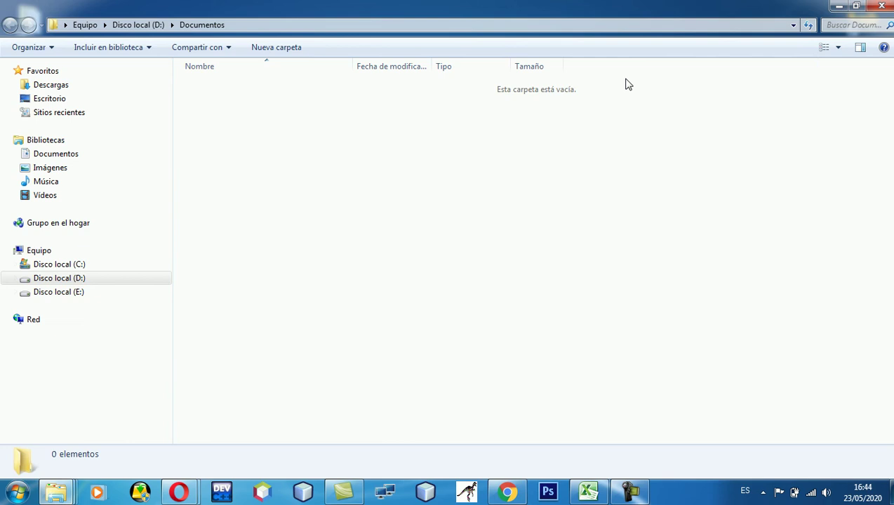
pyautogui.click(41, 251)
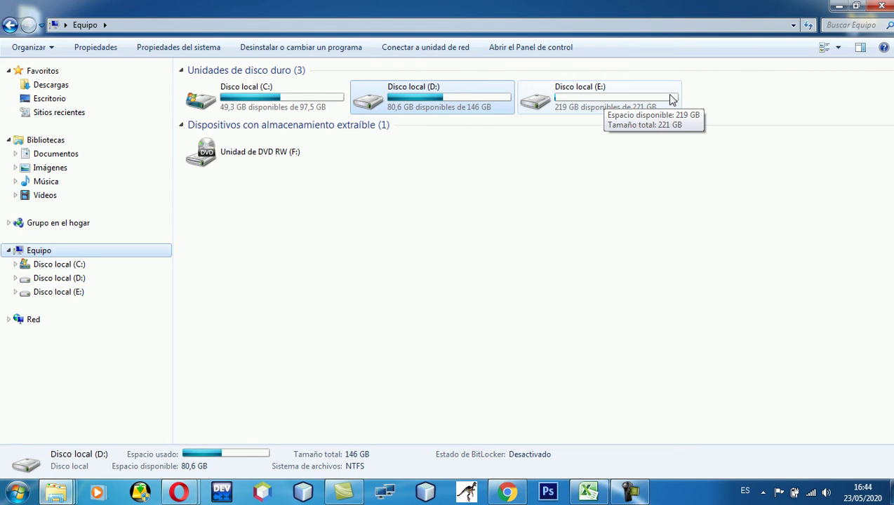
pyautogui.click(599, 204)
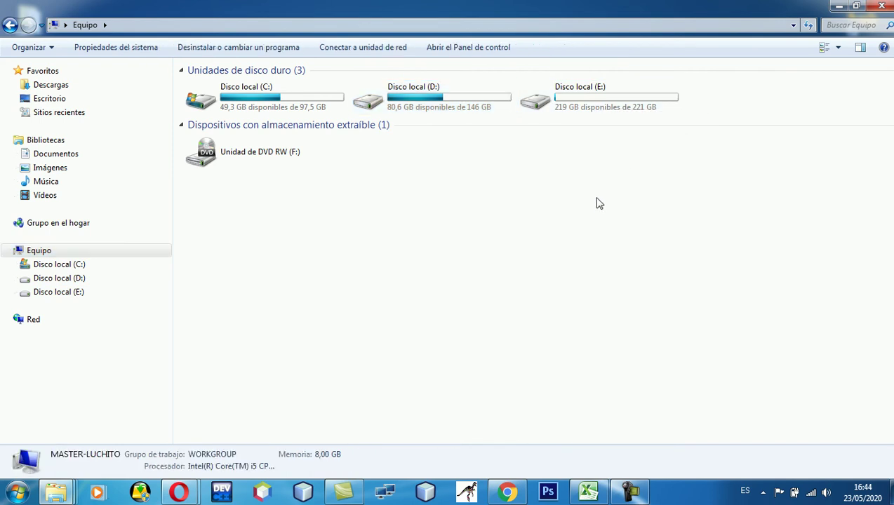